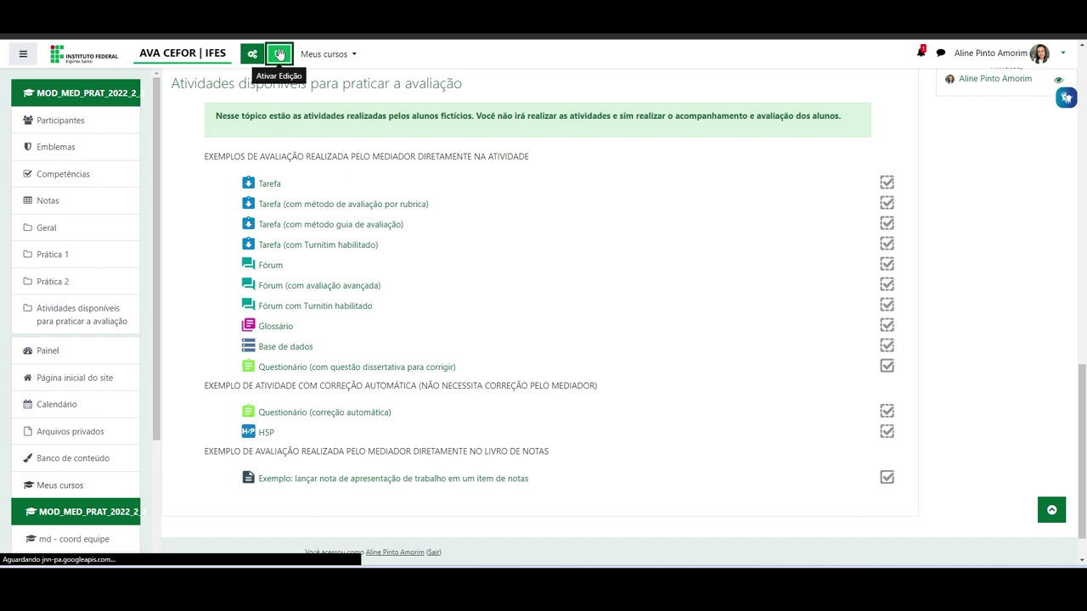
Turn on course editing and open the settings of the plain Tarefa activity in Atividades disponíveis para praticar a avaliação
{"action": "scroll", "coordinate": [494, 227], "scroll_direction": "up", "scroll_amount": 10}
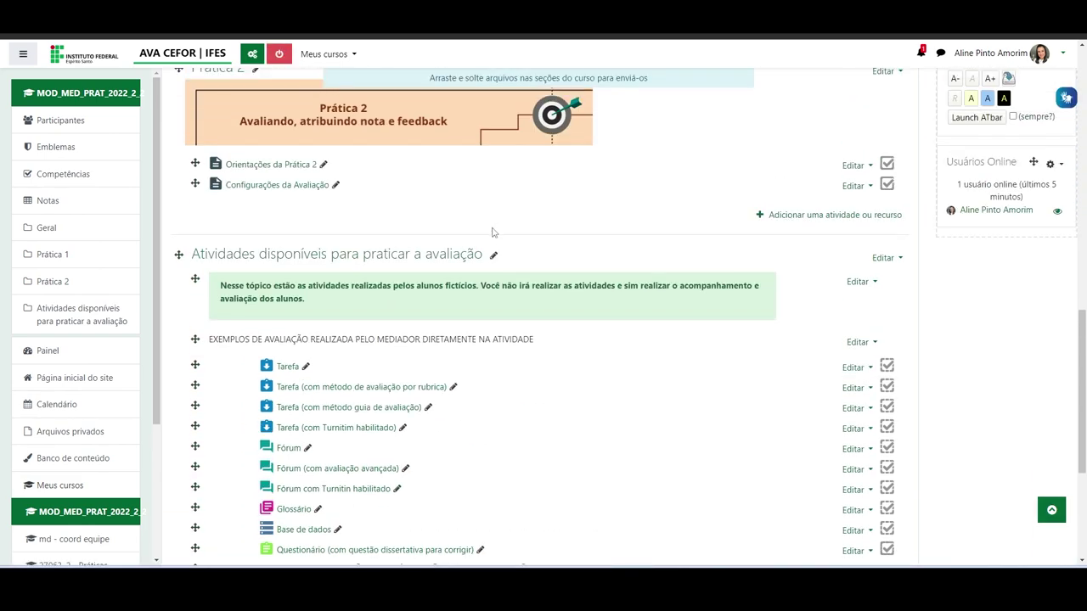
{"action": "scroll", "coordinate": [452, 289], "scroll_direction": "down", "scroll_amount": 3}
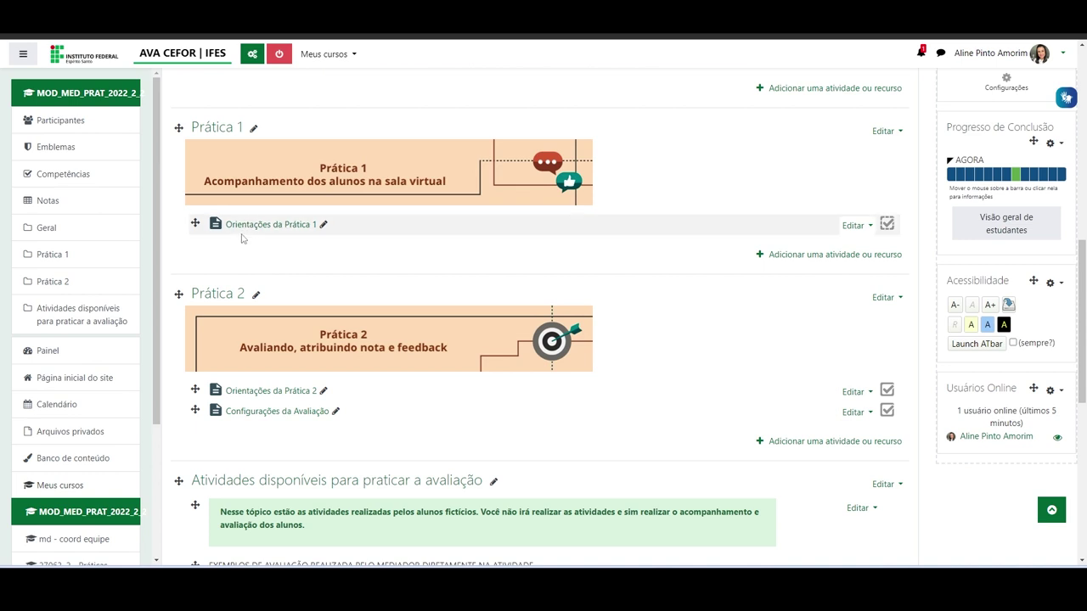
{"action": "scroll", "coordinate": [308, 427], "scroll_direction": "down", "scroll_amount": 3}
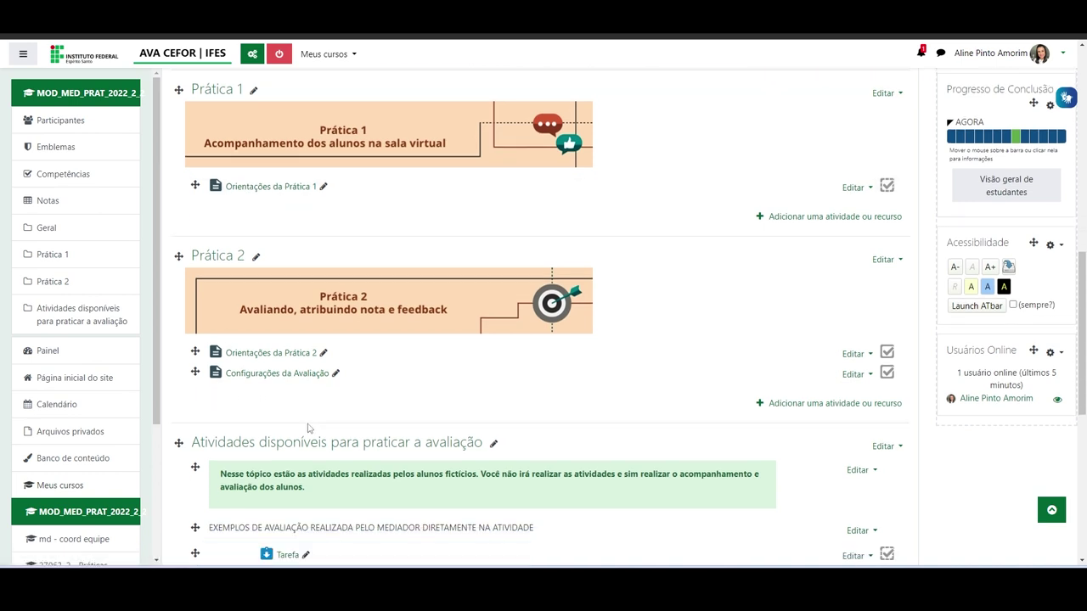
{"action": "scroll", "coordinate": [323, 416], "scroll_direction": "down", "scroll_amount": 2}
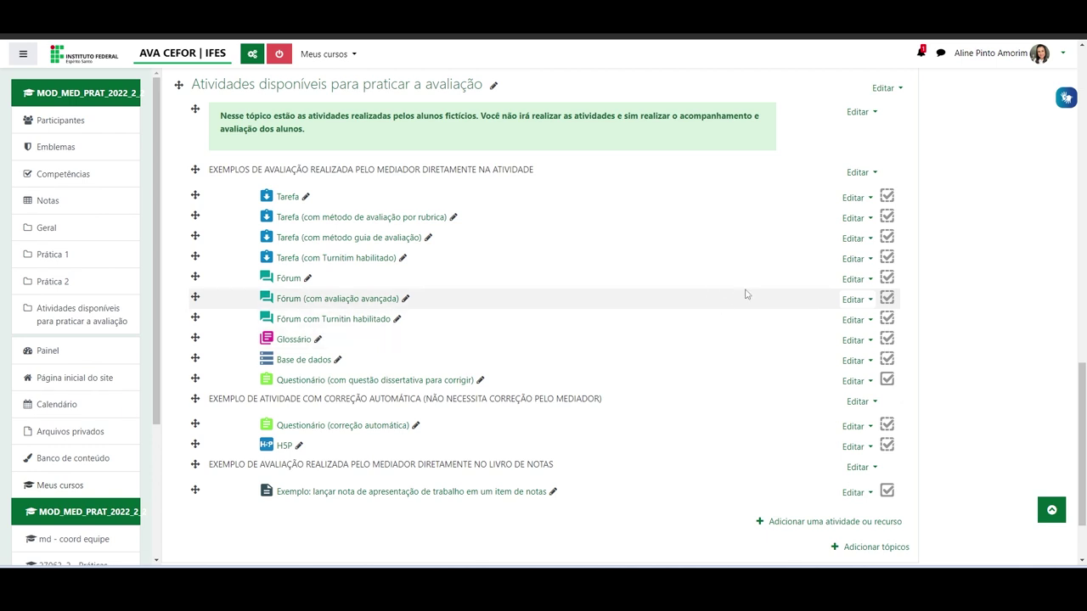
{"action": "left_click", "coordinate": [871, 200]}
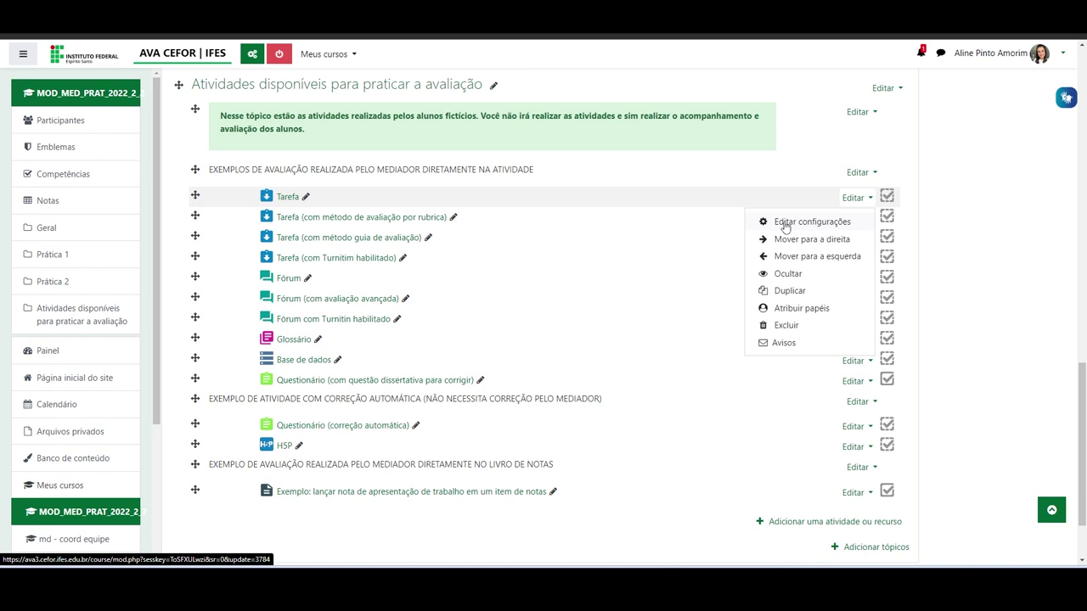
{"action": "left_click", "coordinate": [847, 221]}
Add an access restriction to Tarefa that requires completion of Orientações da Prática 1
{"action": "scroll", "coordinate": [342, 267], "scroll_direction": "down", "scroll_amount": 15}
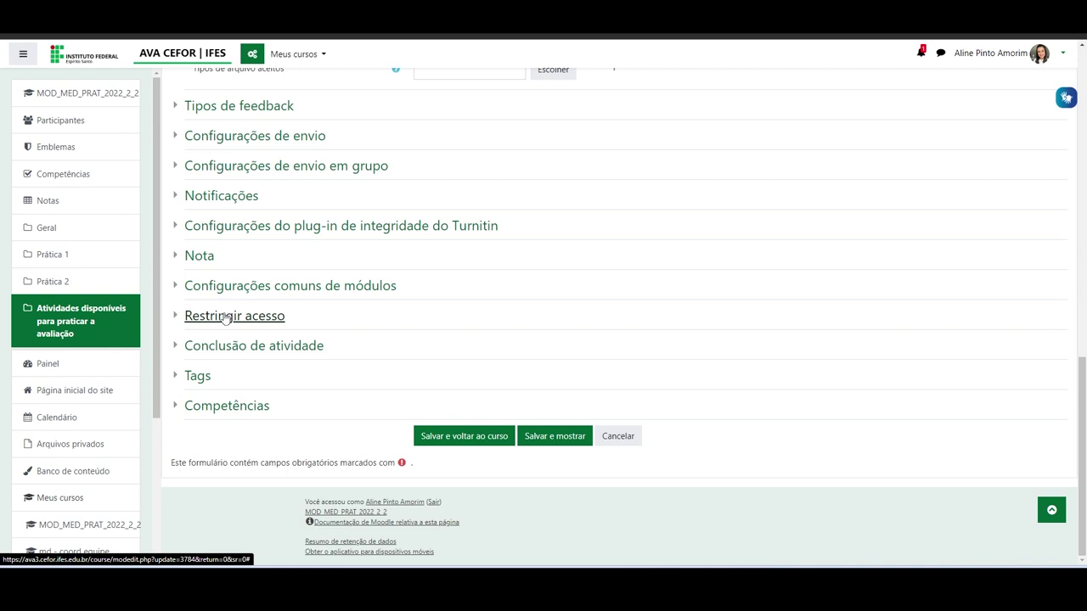
{"action": "left_click", "coordinate": [224, 319]}
{"action": "scroll", "coordinate": [642, 332], "scroll_direction": "down", "scroll_amount": 2}
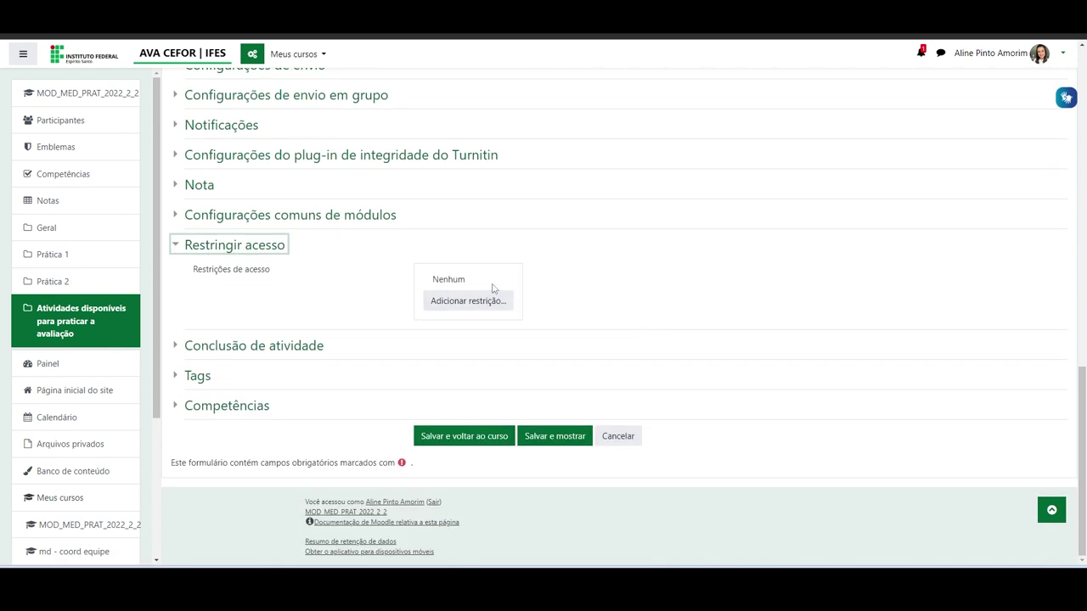
{"action": "left_click", "coordinate": [469, 302]}
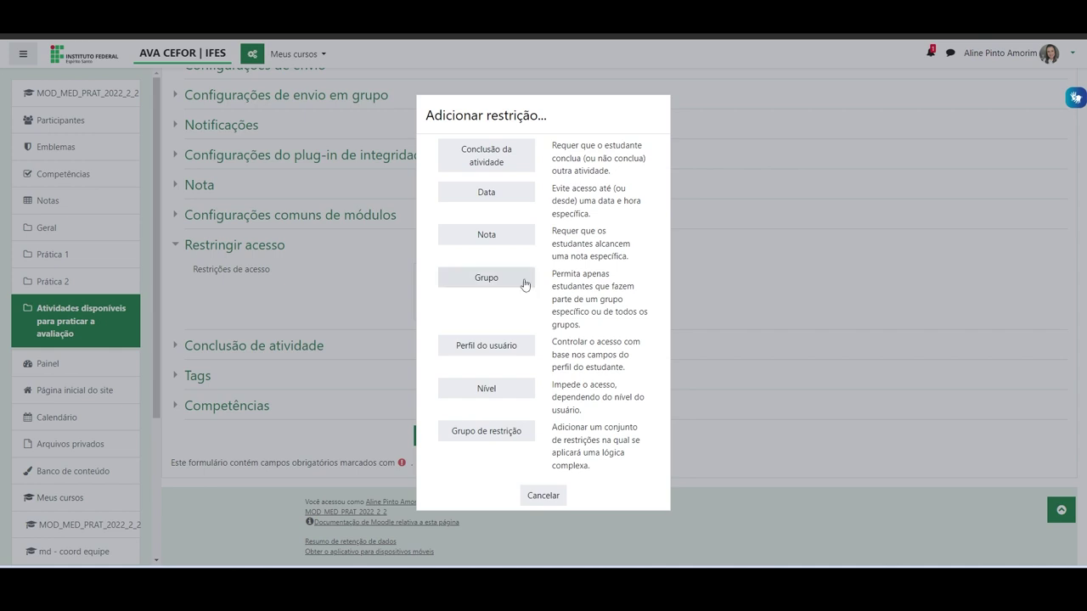
{"action": "left_click", "coordinate": [490, 162]}
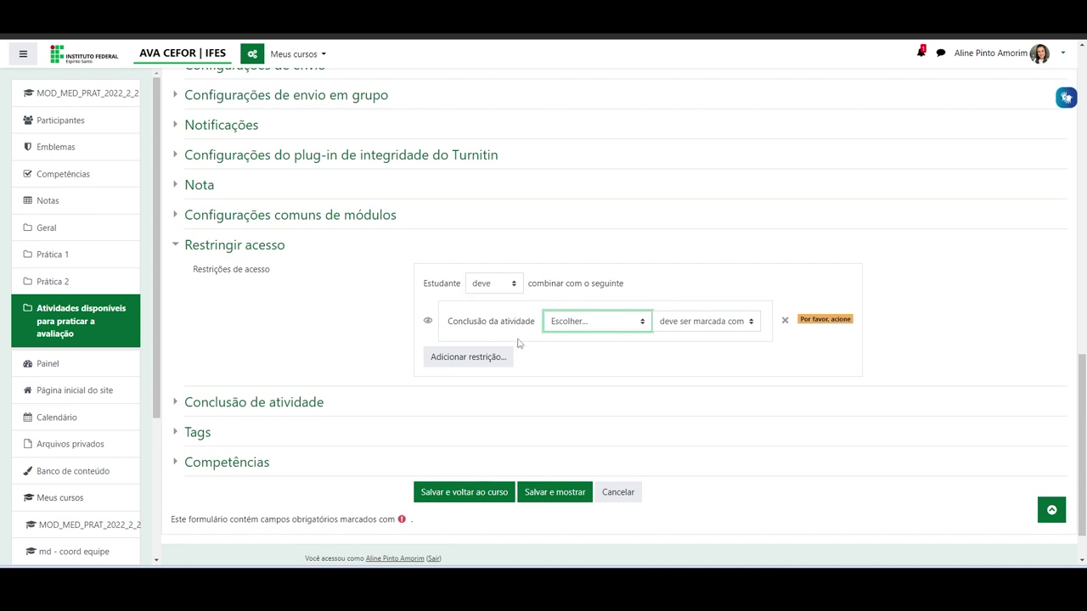
{"action": "left_click", "coordinate": [641, 323]}
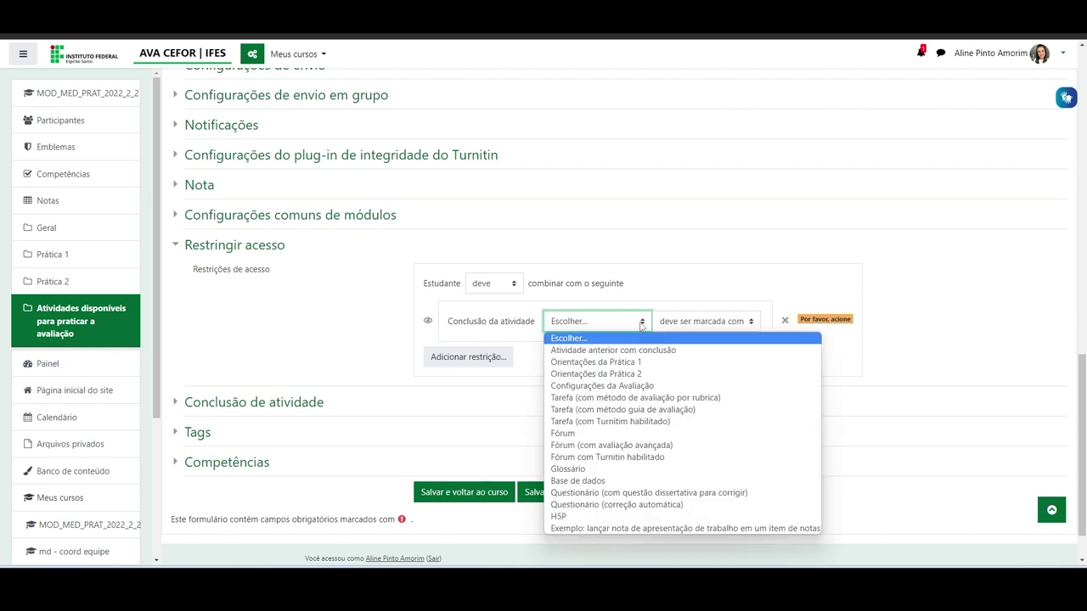
{"action": "left_click", "coordinate": [609, 362]}
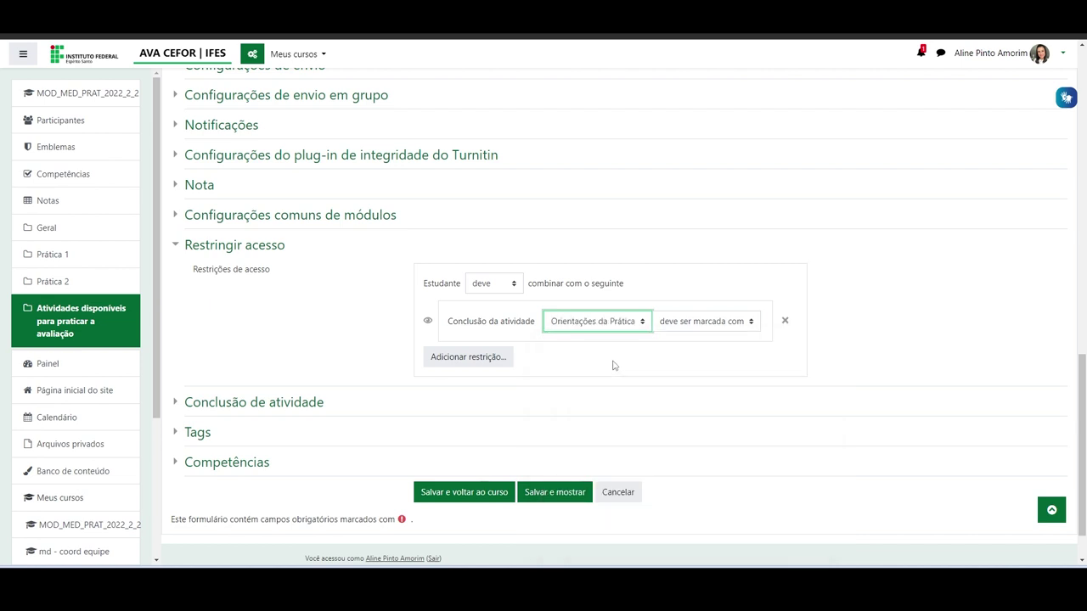
Add a second activity-completion restriction to Tarefa, based on Orientações da Prática 2
{"action": "left_click", "coordinate": [467, 357]}
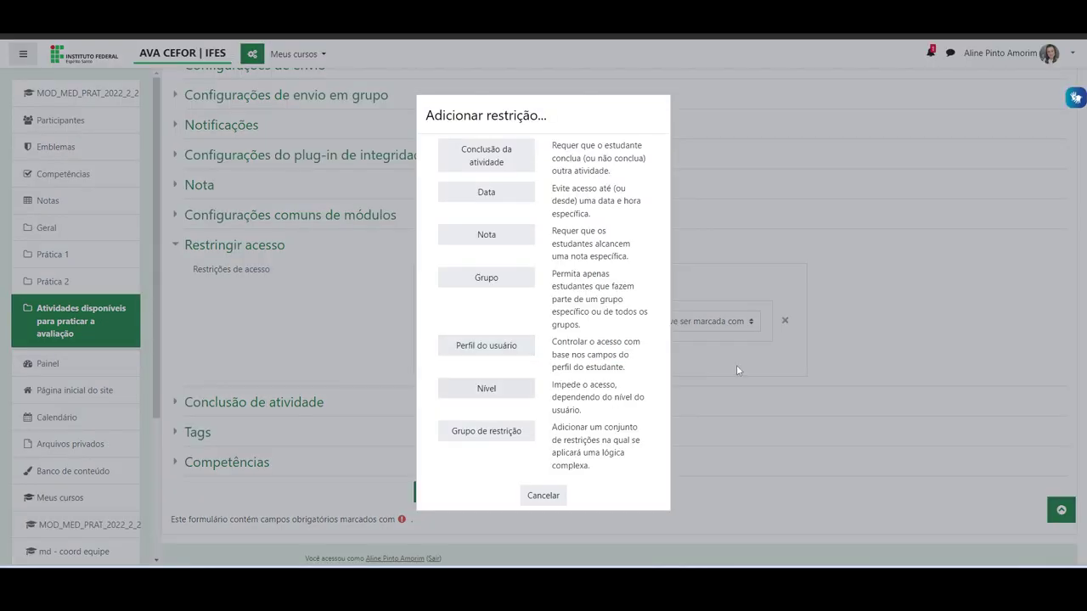
{"action": "left_click", "coordinate": [466, 161]}
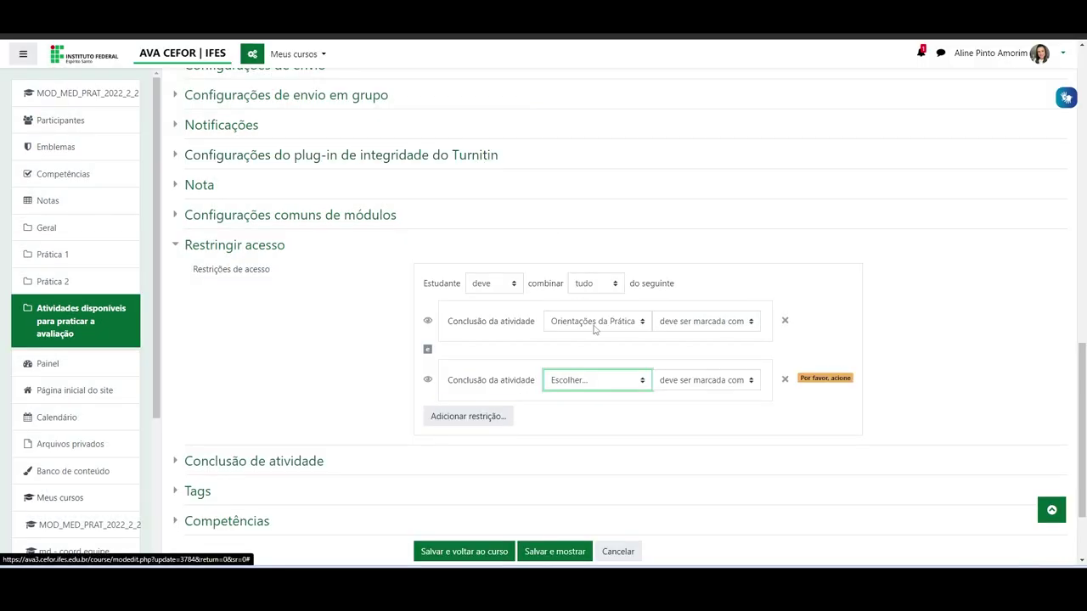
{"action": "left_click", "coordinate": [641, 382]}
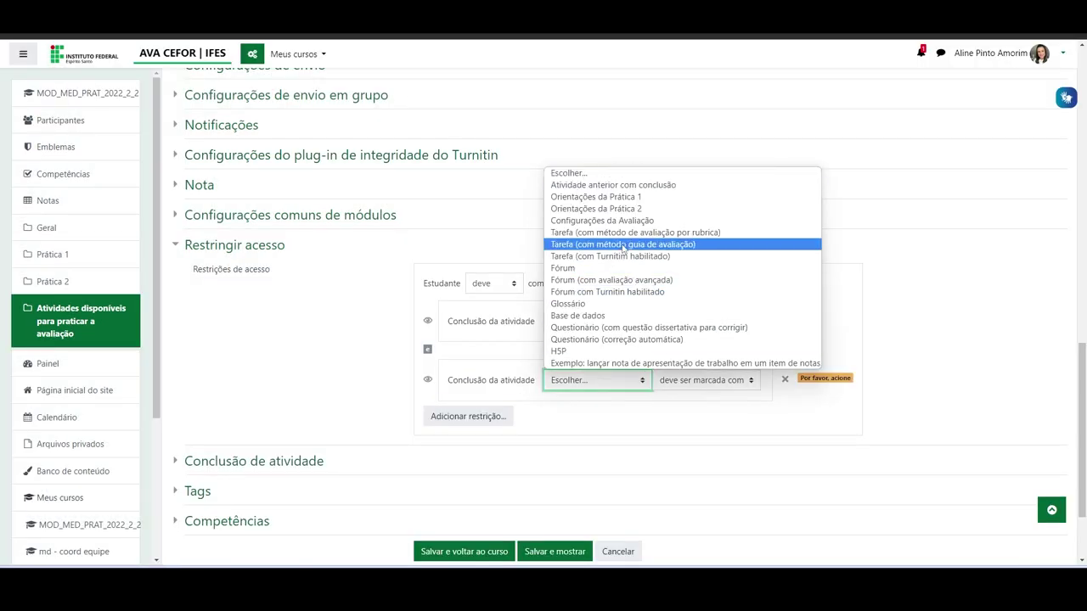
{"action": "left_click", "coordinate": [614, 209]}
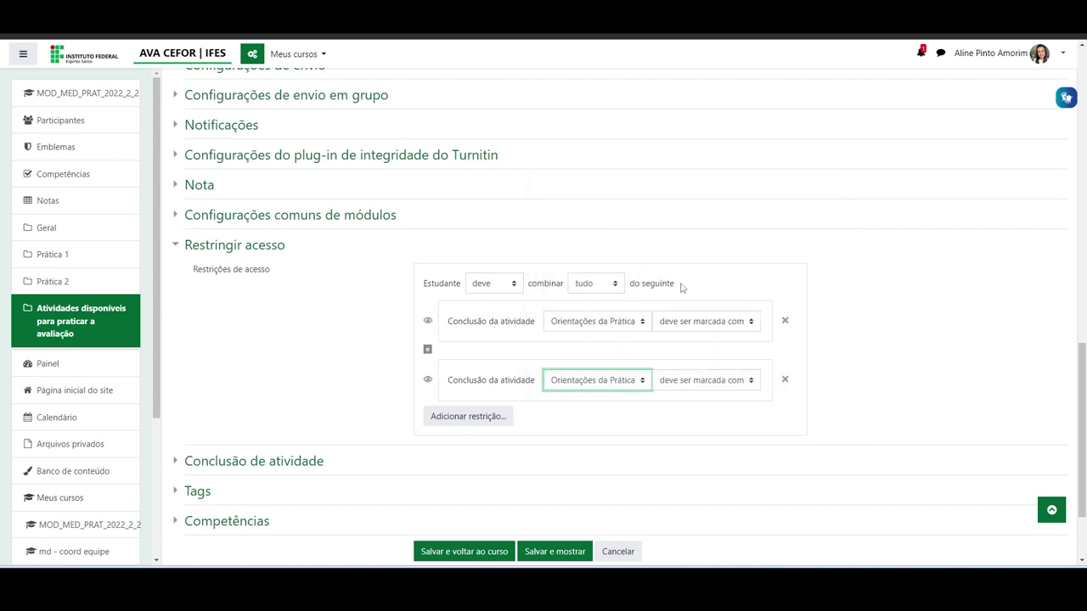
Keep the Orientações da Prática 1 condition as "deve ser marcada como concluída" and save Tarefa, returning to the course
{"action": "left_click", "coordinate": [751, 322]}
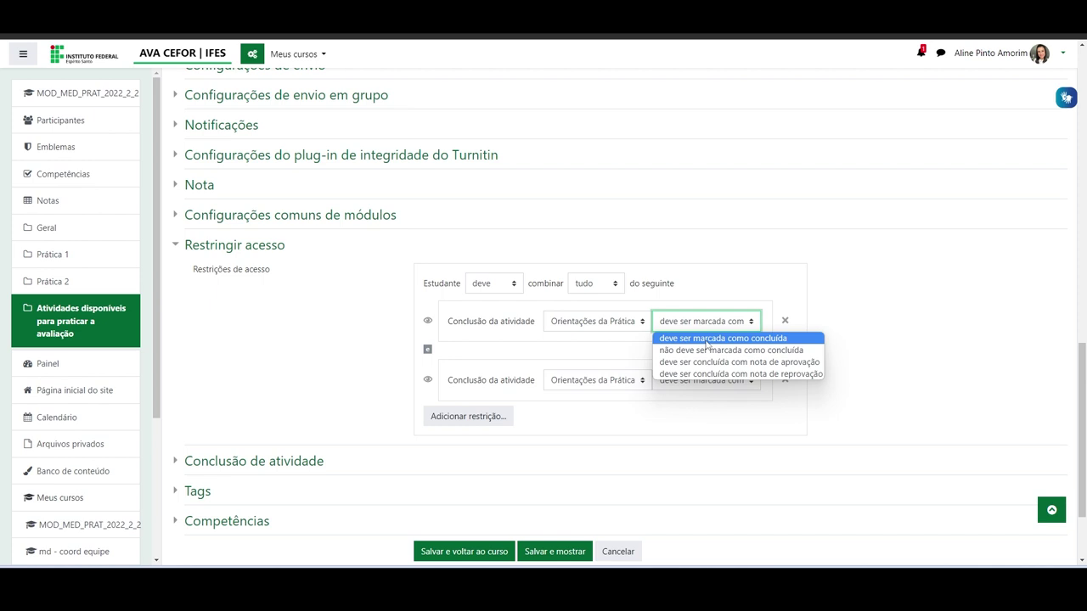
{"action": "left_click", "coordinate": [705, 340]}
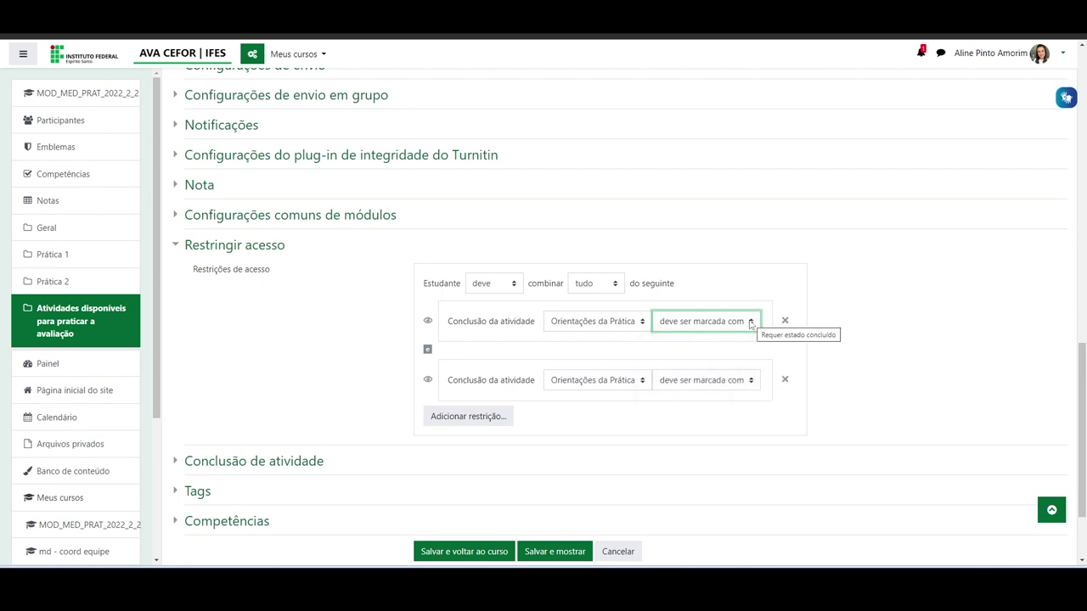
{"action": "left_click", "coordinate": [751, 322]}
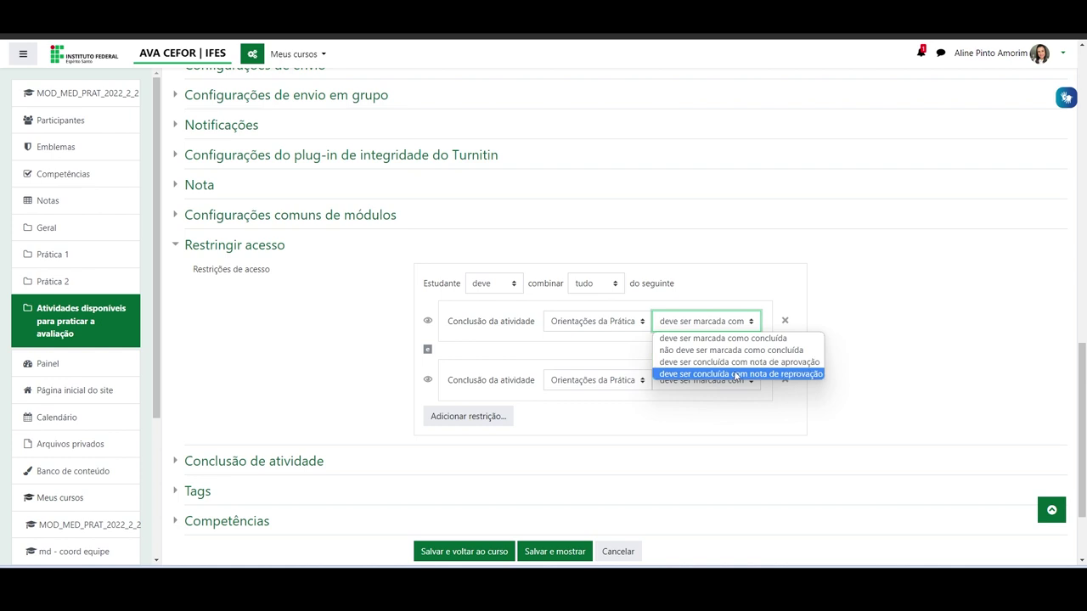
{"action": "left_click", "coordinate": [642, 343]}
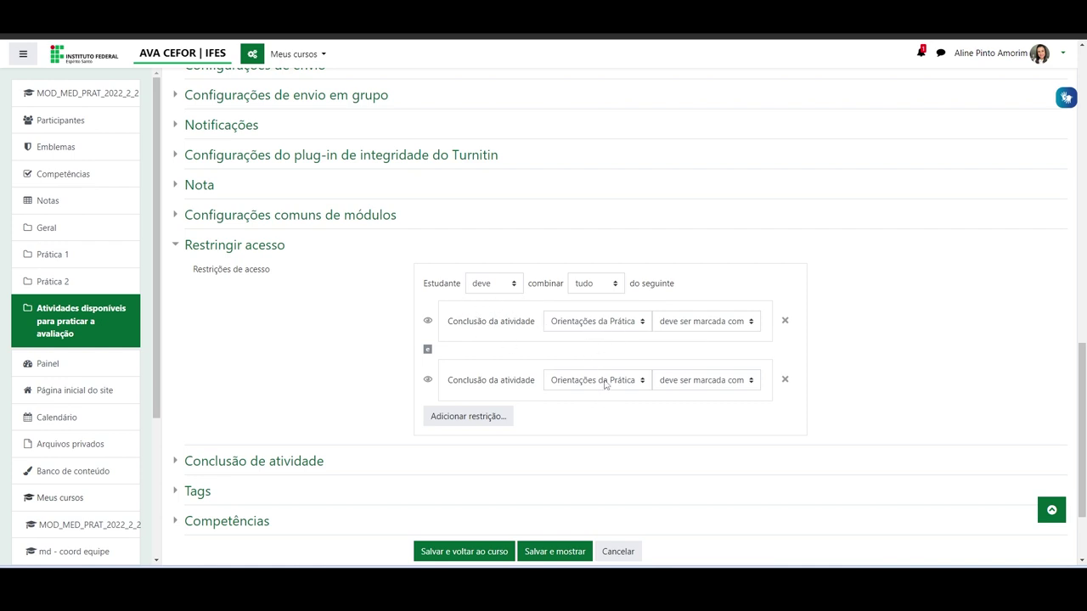
{"action": "scroll", "coordinate": [560, 432], "scroll_direction": "down", "scroll_amount": 3}
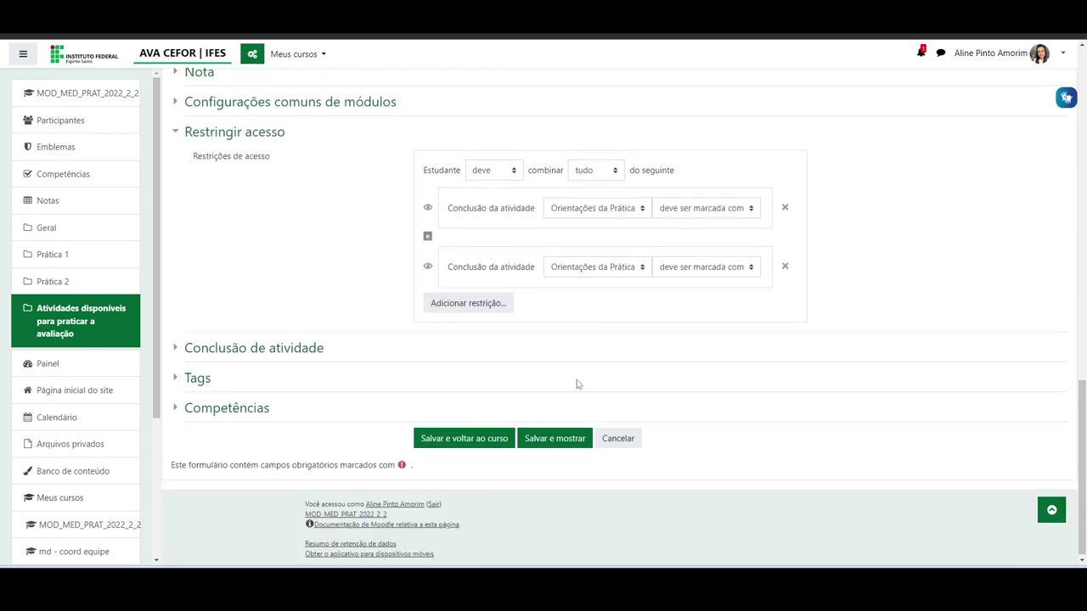
{"action": "left_click", "coordinate": [478, 433]}
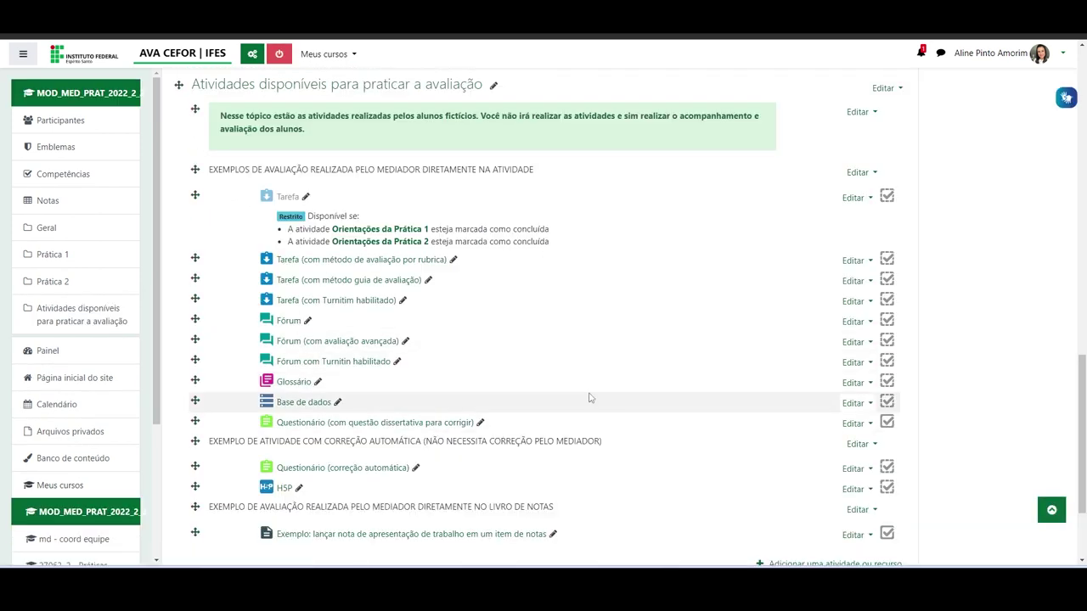
Check how Tarefa's restrictions appear in the course with editing off, and turn editing back on
{"action": "left_click", "coordinate": [281, 54]}
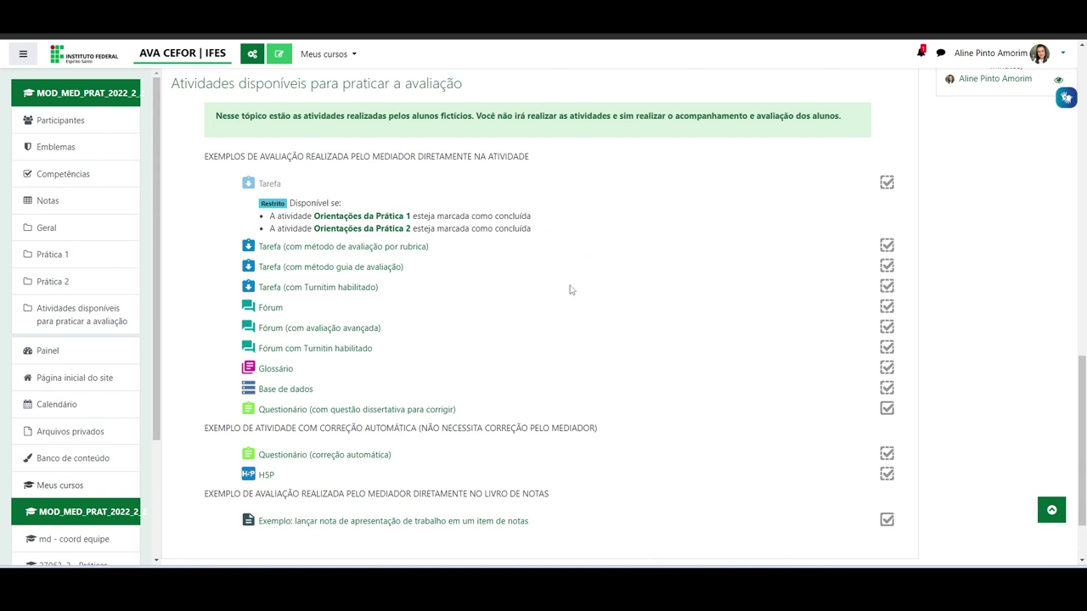
{"action": "scroll", "coordinate": [571, 287], "scroll_direction": "up", "scroll_amount": 1}
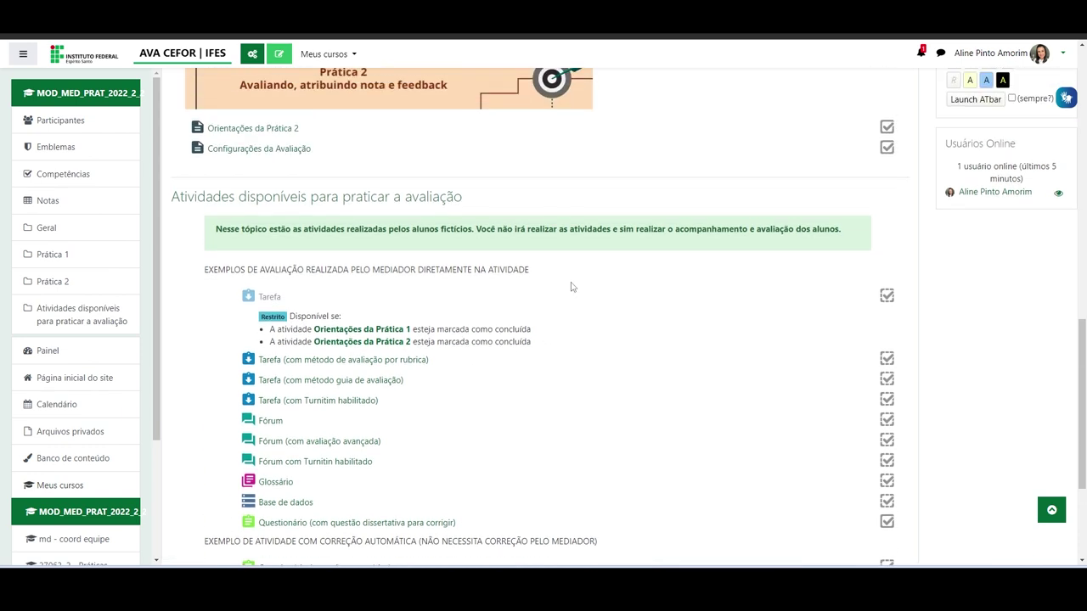
{"action": "left_click", "coordinate": [277, 54]}
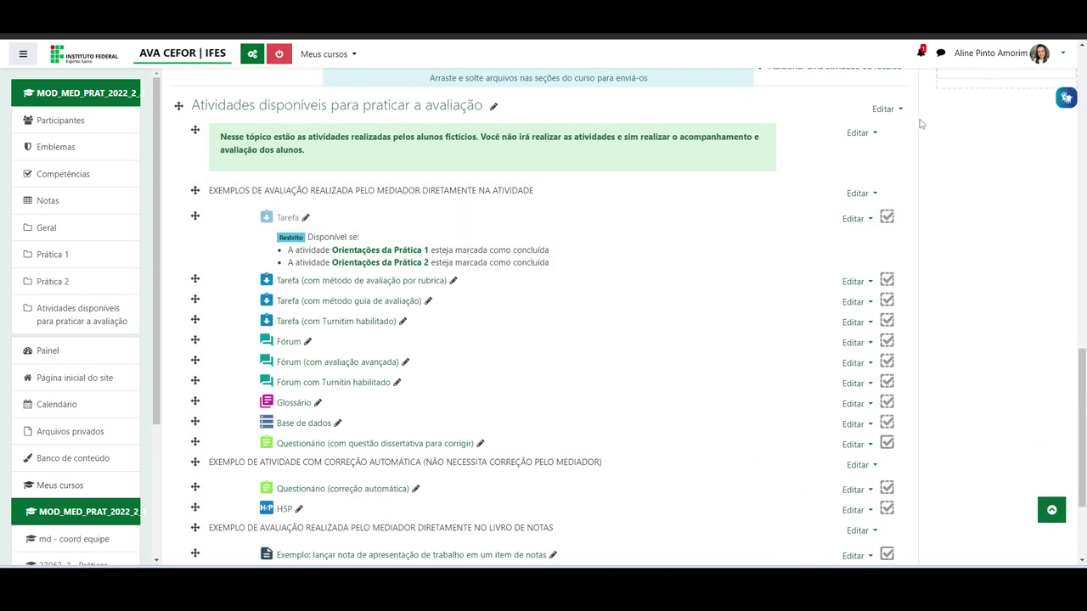
Open the access restriction settings of the topic Atividades disponíveis para praticar a avaliação
{"action": "left_click", "coordinate": [898, 110]}
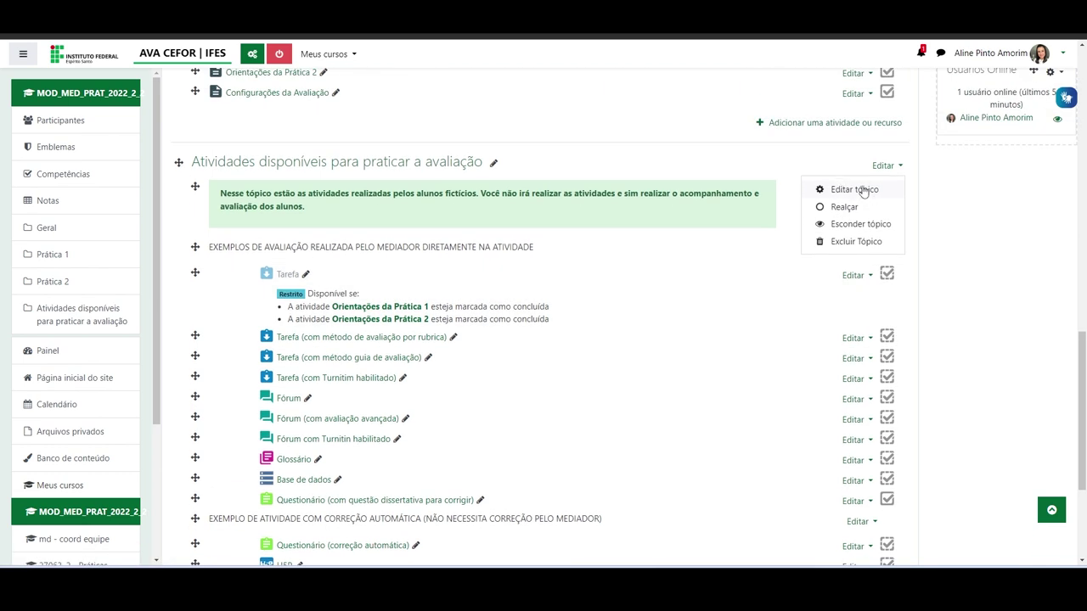
{"action": "left_click", "coordinate": [862, 190]}
{"action": "scroll", "coordinate": [252, 318], "scroll_direction": "down", "scroll_amount": 1}
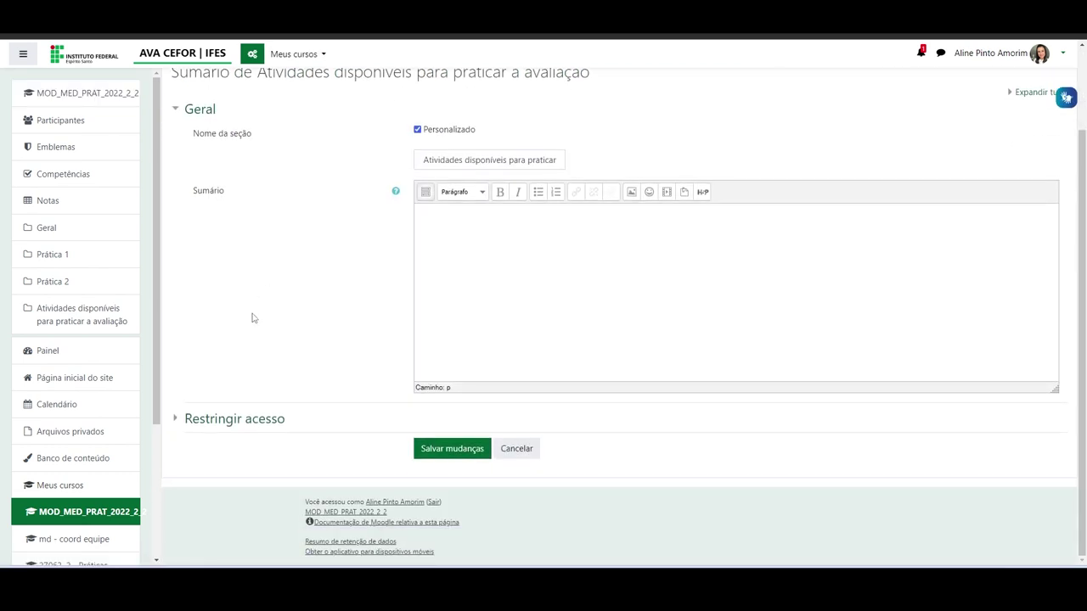
{"action": "left_click", "coordinate": [261, 427]}
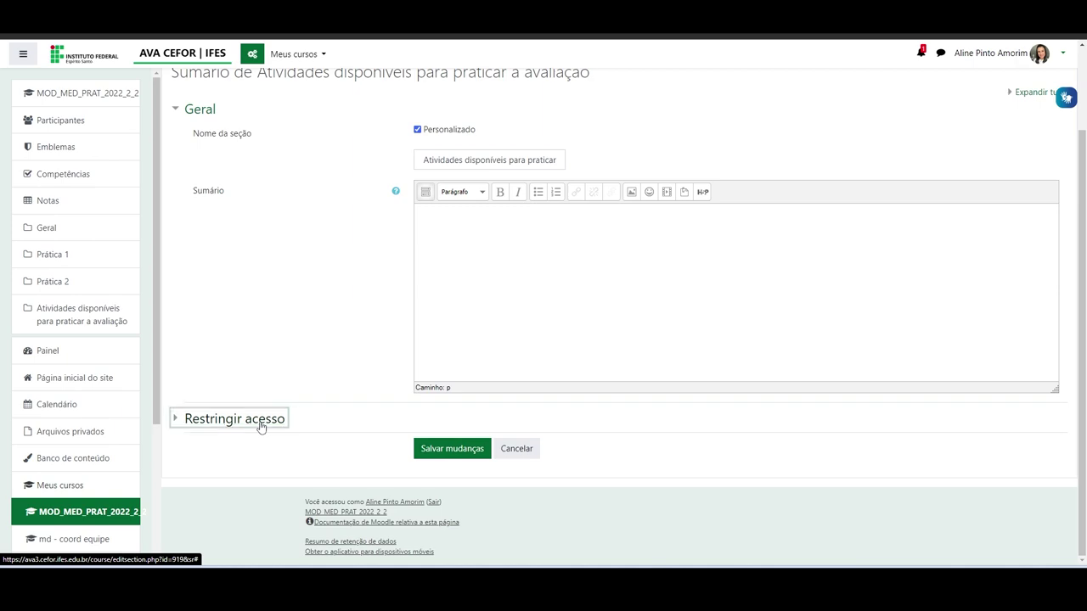
{"action": "scroll", "coordinate": [402, 371], "scroll_direction": "down", "scroll_amount": 2}
Add a date restriction making the topic available from 8 março 2023, and save the changes
{"action": "left_click", "coordinate": [493, 406]}
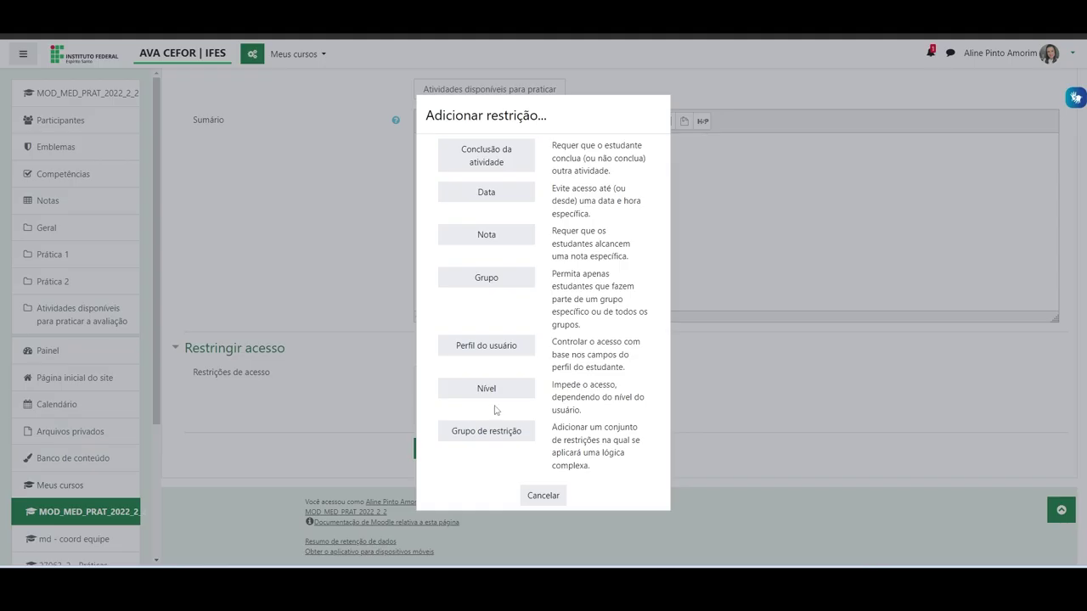
{"action": "left_click", "coordinate": [499, 195]}
{"action": "scroll", "coordinate": [628, 371], "scroll_direction": "down", "scroll_amount": 1}
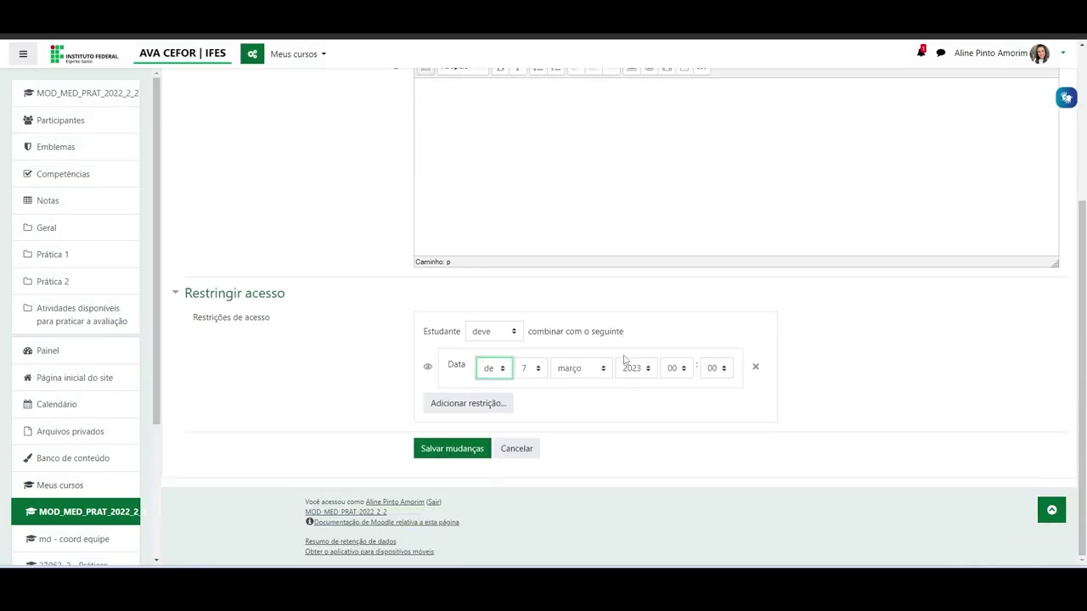
{"action": "left_click", "coordinate": [531, 370]}
{"action": "left_click", "coordinate": [530, 209]}
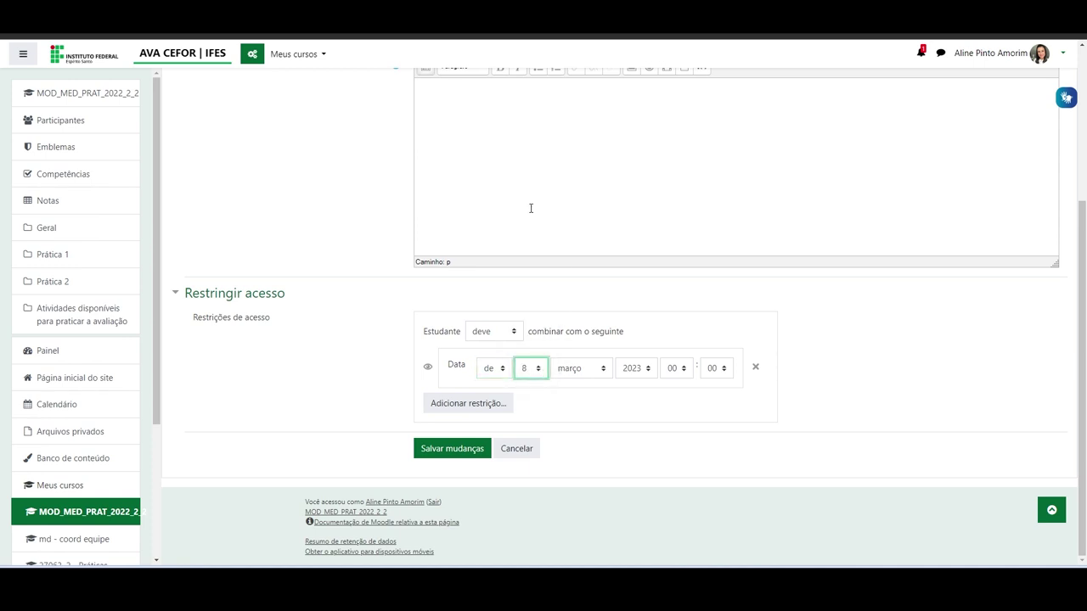
{"action": "left_click", "coordinate": [452, 448]}
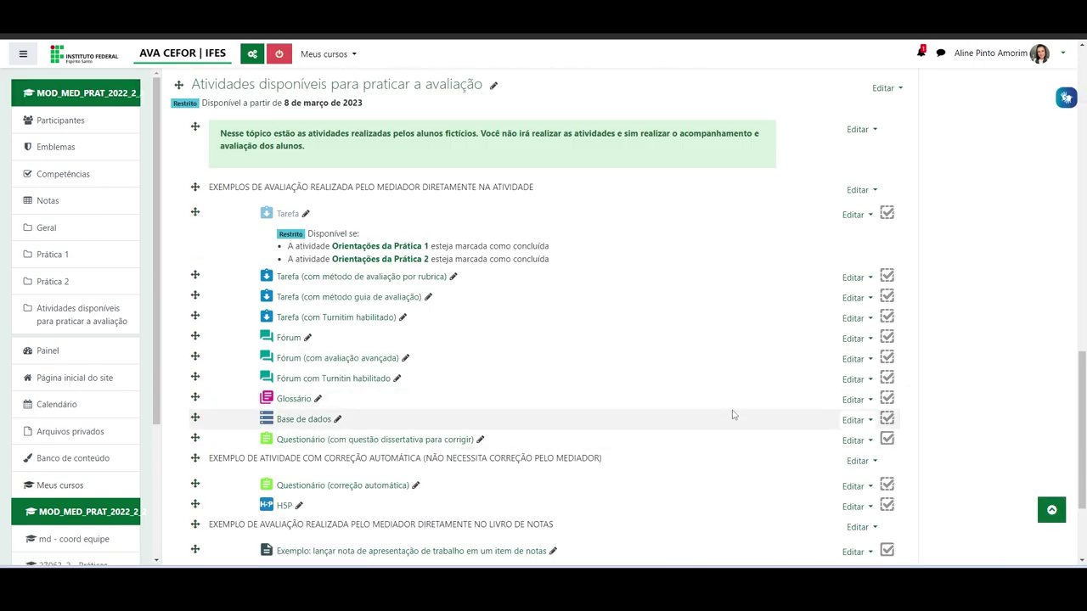
Turn editing off and check how the date restriction of the topic Atividades disponíveis para praticar a avaliação appears in the course
{"action": "scroll", "coordinate": [611, 229], "scroll_direction": "up", "scroll_amount": 3}
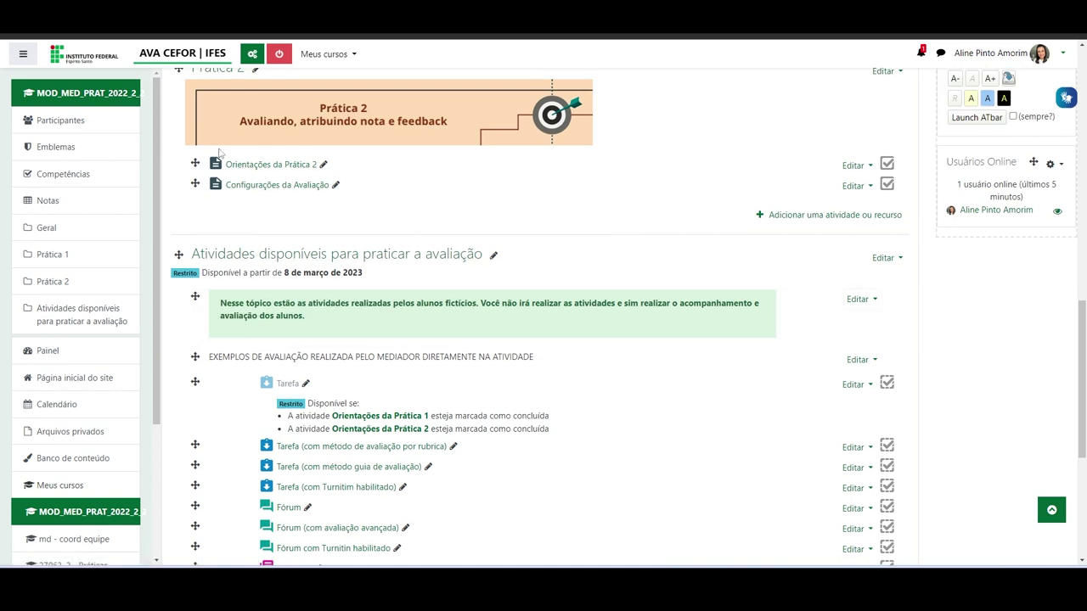
{"action": "left_click", "coordinate": [279, 53]}
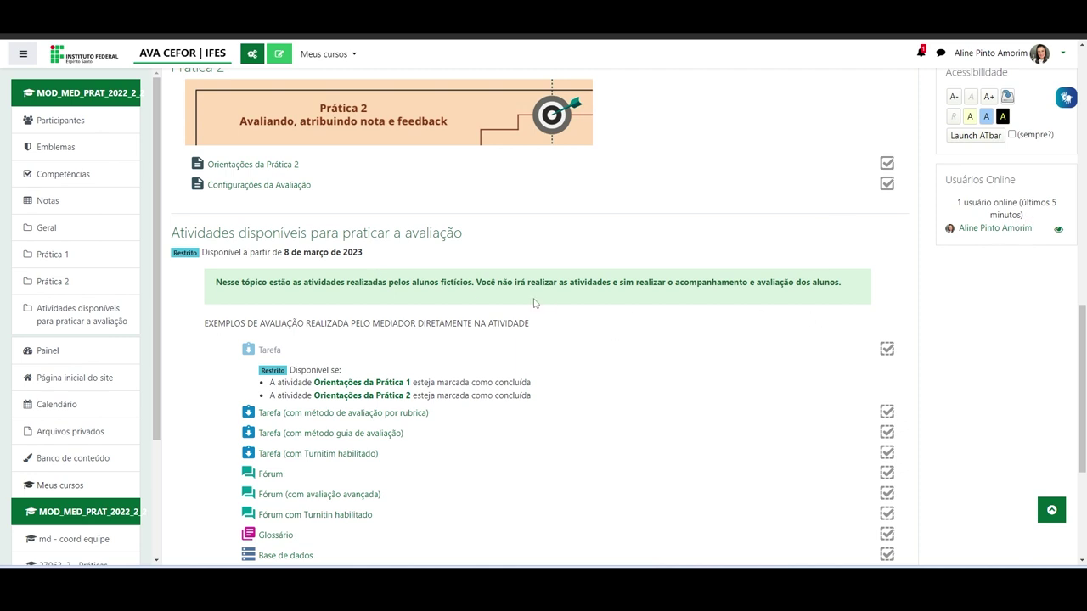
{"action": "scroll", "coordinate": [536, 303], "scroll_direction": "up", "scroll_amount": 2}
Switch to the Aluno role and look through the course as a student
{"action": "left_click", "coordinate": [1046, 56]}
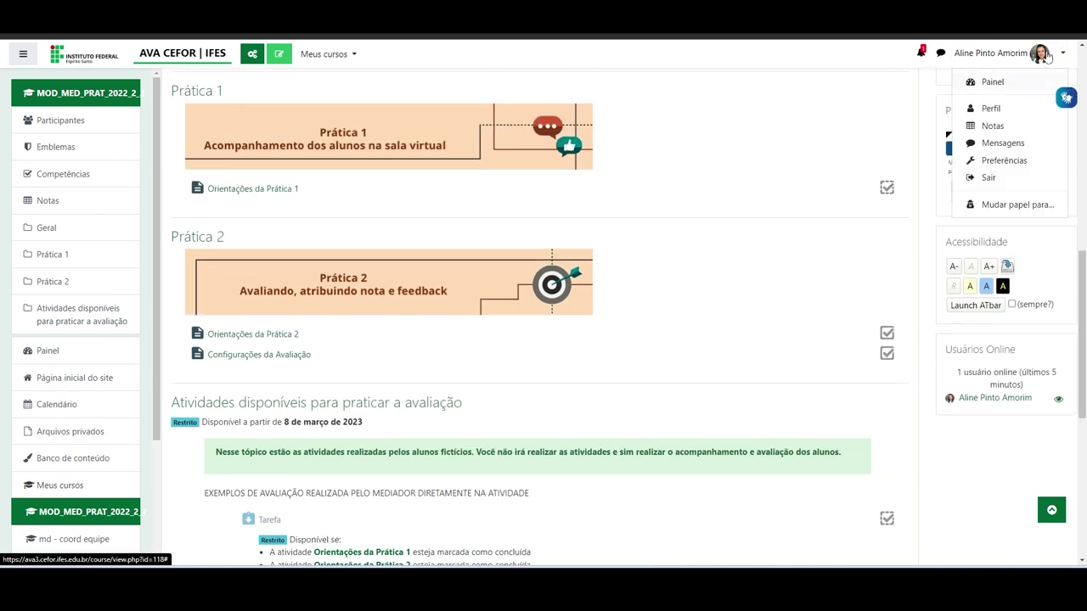
{"action": "left_click", "coordinate": [1010, 205]}
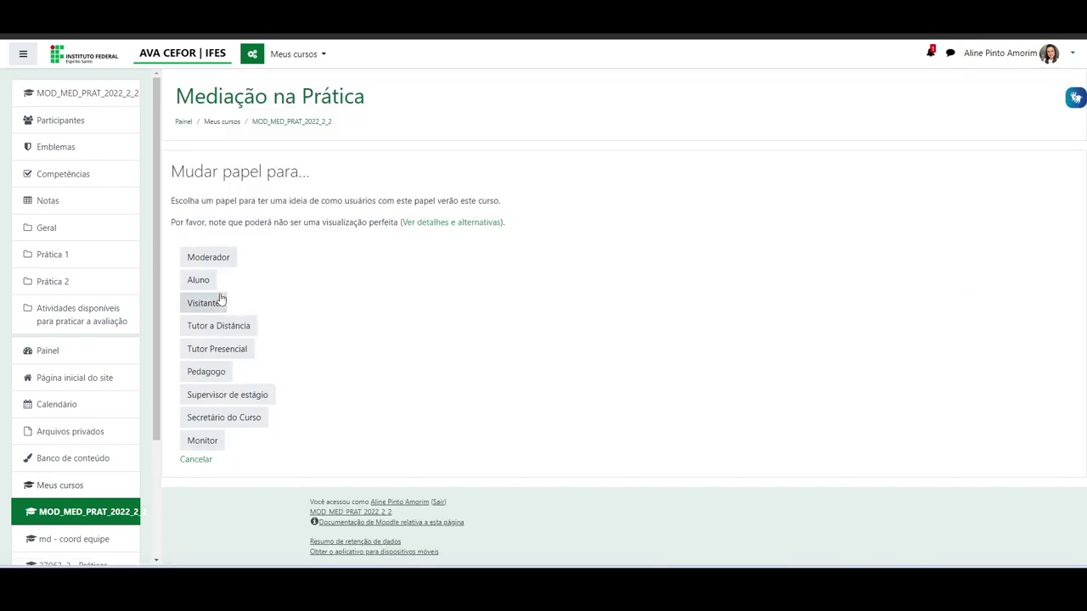
{"action": "left_click", "coordinate": [199, 281]}
{"action": "scroll", "coordinate": [561, 266], "scroll_direction": "down", "scroll_amount": 7}
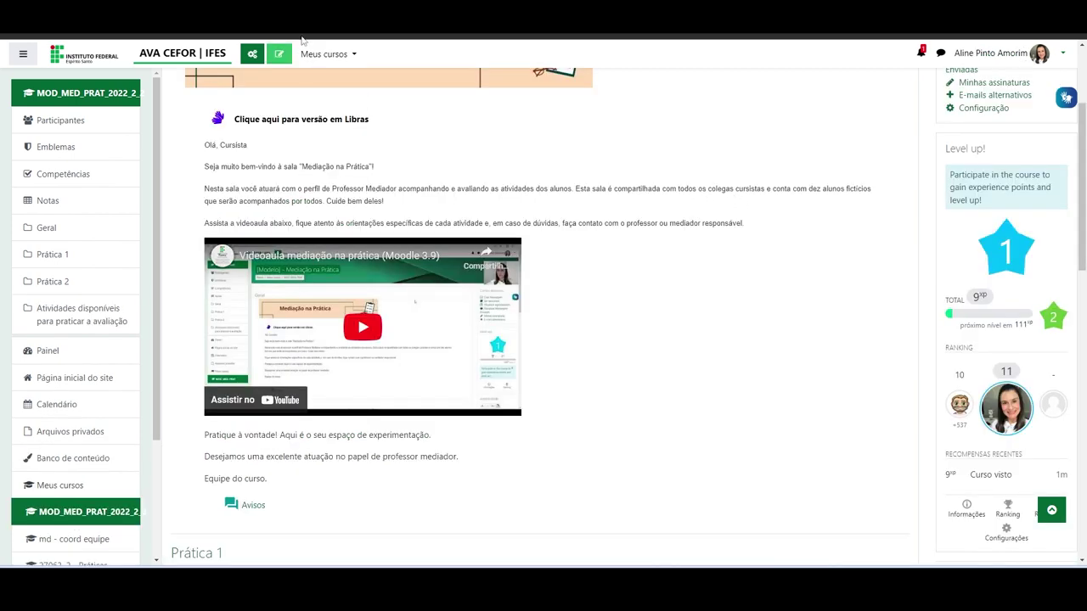
Turn editing back on and open the access restriction settings of Tarefa (com método de avaliação por rubrica)
{"action": "left_click", "coordinate": [279, 54]}
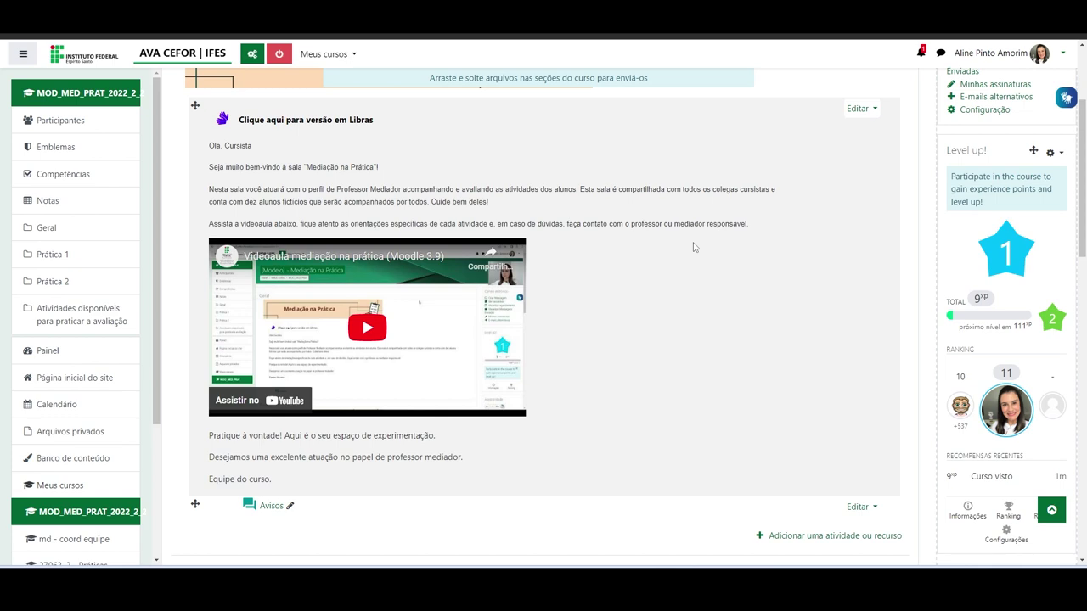
{"action": "scroll", "coordinate": [694, 247], "scroll_direction": "down", "scroll_amount": 3}
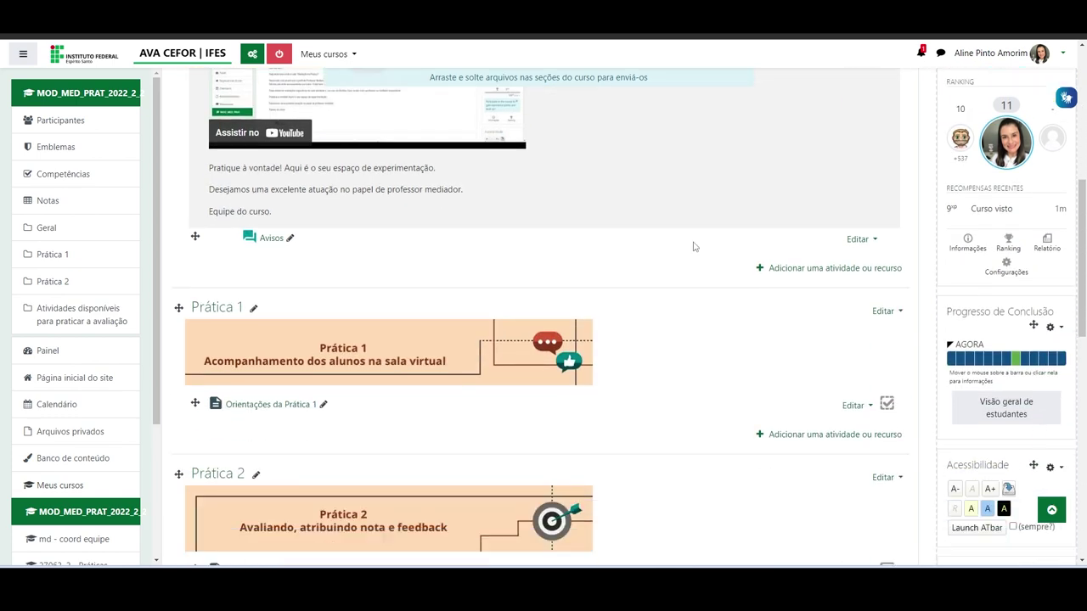
{"action": "scroll", "coordinate": [694, 247], "scroll_direction": "down", "scroll_amount": 1}
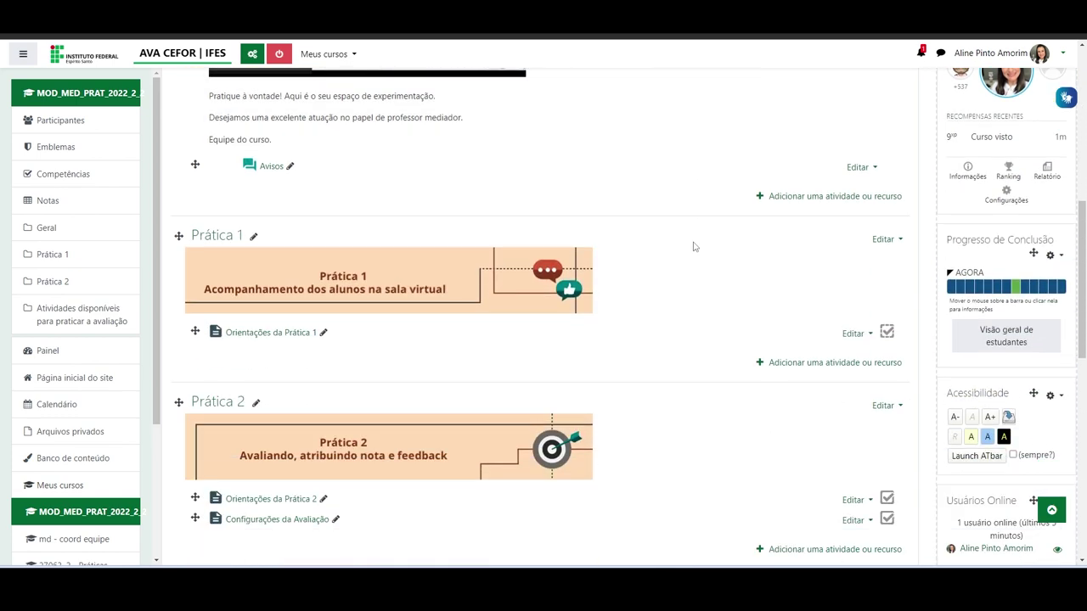
{"action": "scroll", "coordinate": [709, 284], "scroll_direction": "down", "scroll_amount": 2}
{"action": "scroll", "coordinate": [709, 284], "scroll_direction": "down", "scroll_amount": 2}
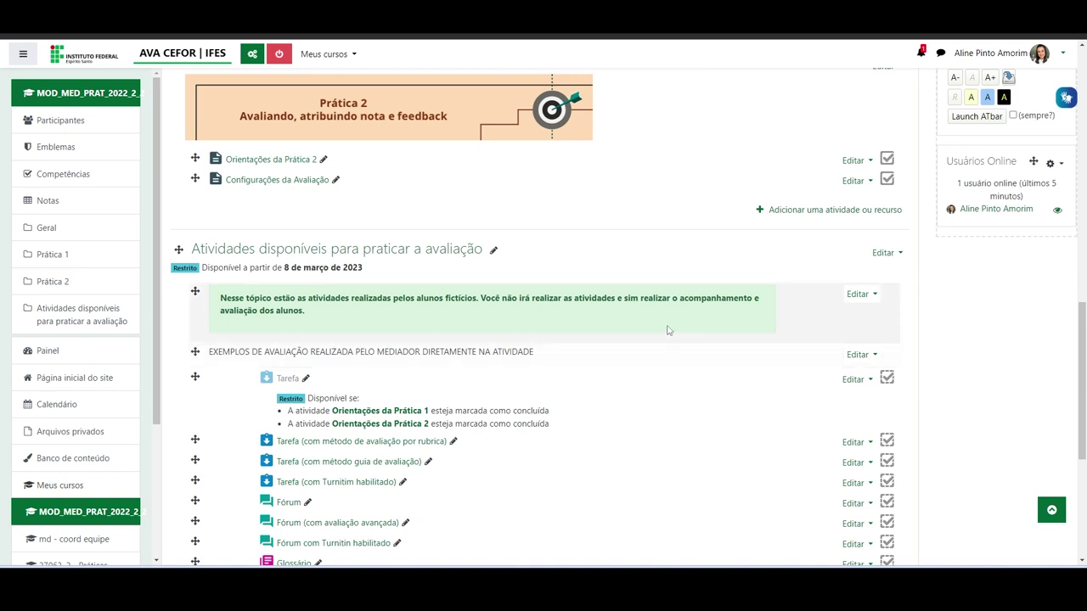
{"action": "scroll", "coordinate": [688, 348], "scroll_direction": "down", "scroll_amount": 2}
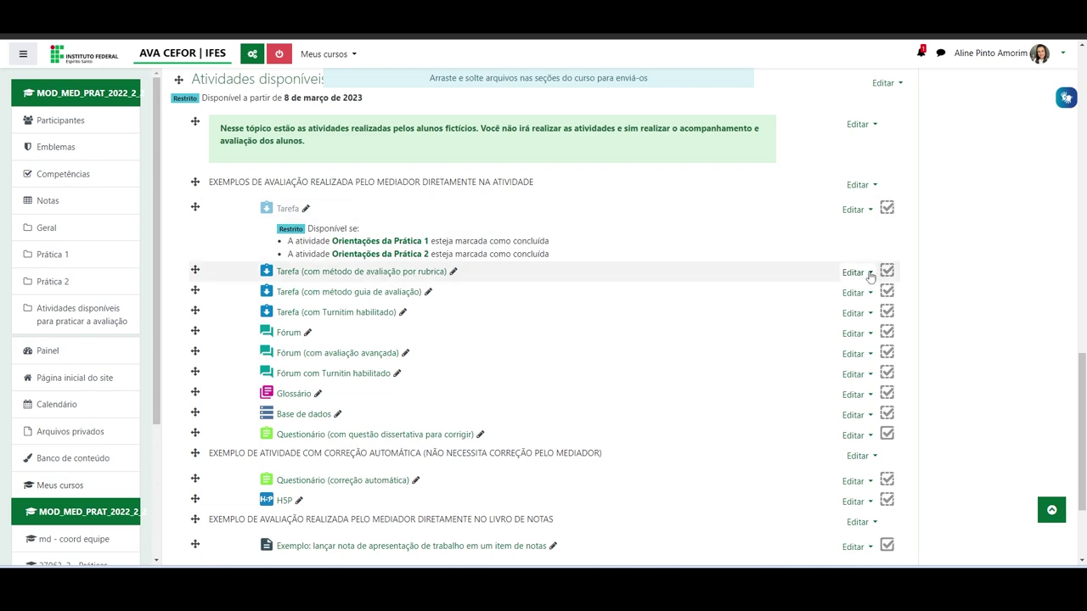
{"action": "left_click", "coordinate": [854, 272]}
{"action": "left_click", "coordinate": [794, 301]}
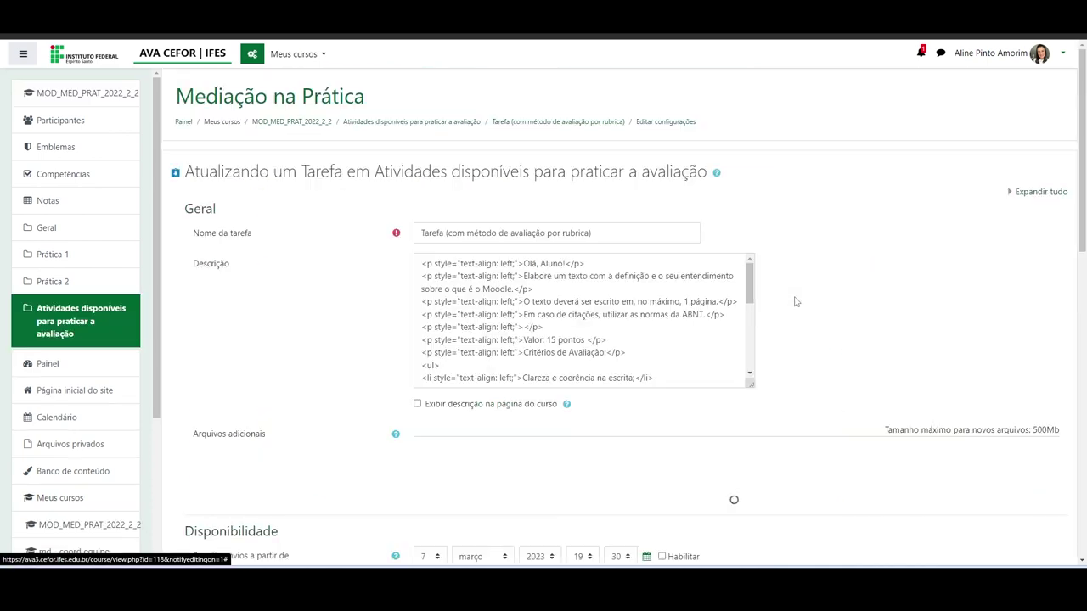
{"action": "scroll", "coordinate": [512, 357], "scroll_direction": "down", "scroll_amount": 5}
{"action": "scroll", "coordinate": [310, 344], "scroll_direction": "down", "scroll_amount": 10}
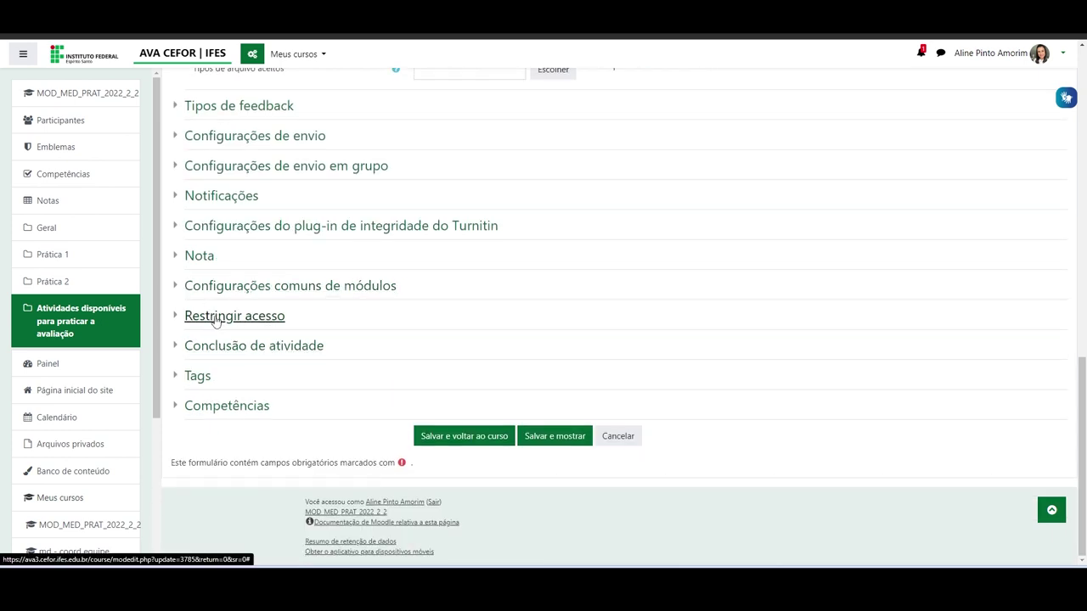
{"action": "left_click", "coordinate": [215, 318]}
Try a group restriction limiting the activity to Turma 1, and remove it from the access restrictions
{"action": "left_click", "coordinate": [507, 374]}
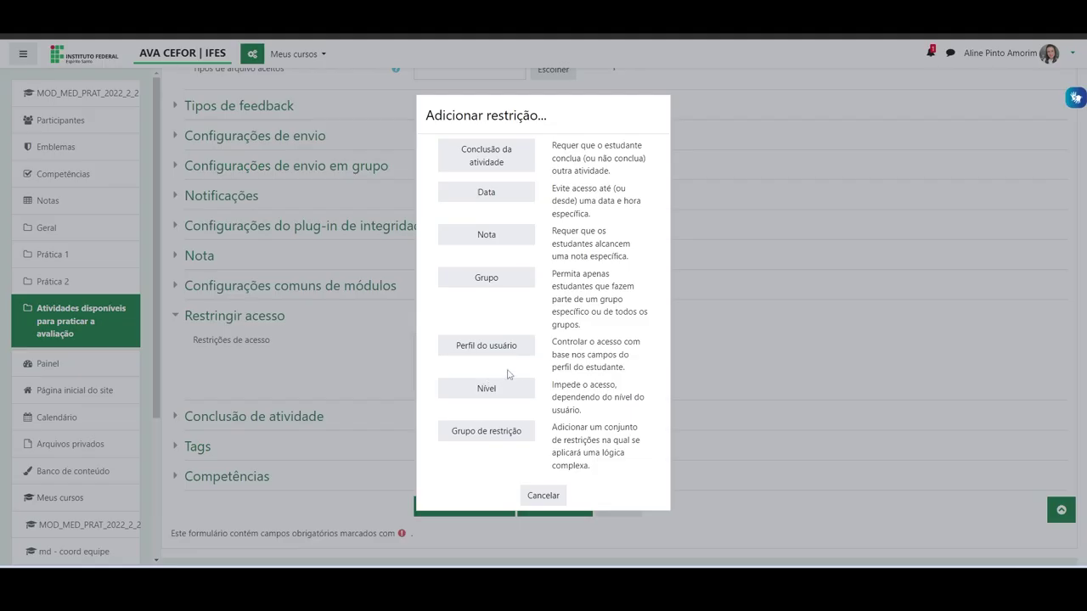
{"action": "left_click", "coordinate": [515, 283]}
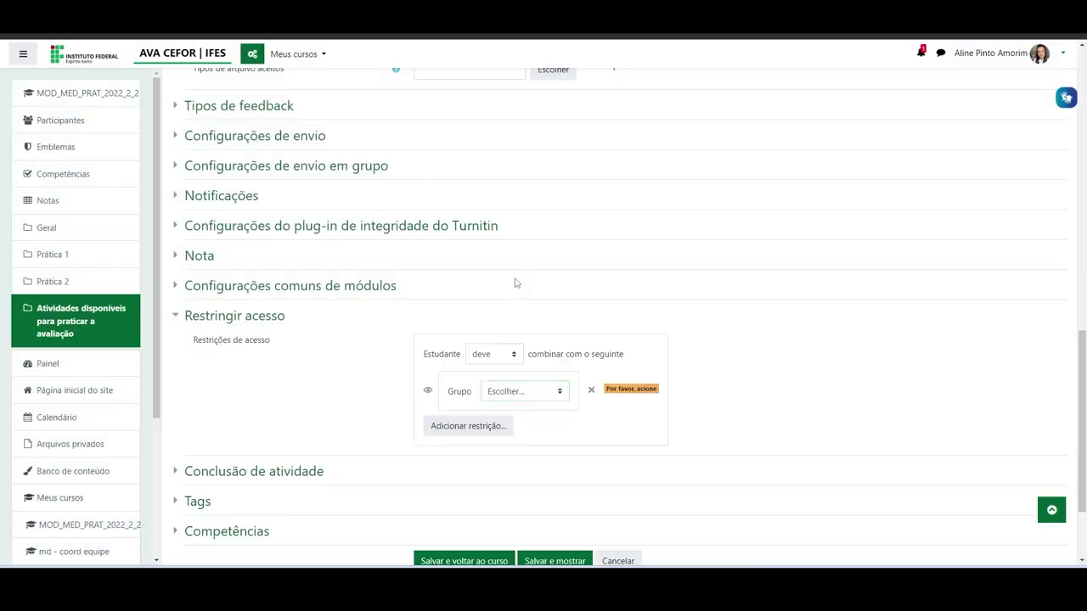
{"action": "scroll", "coordinate": [718, 323], "scroll_direction": "down", "scroll_amount": 3}
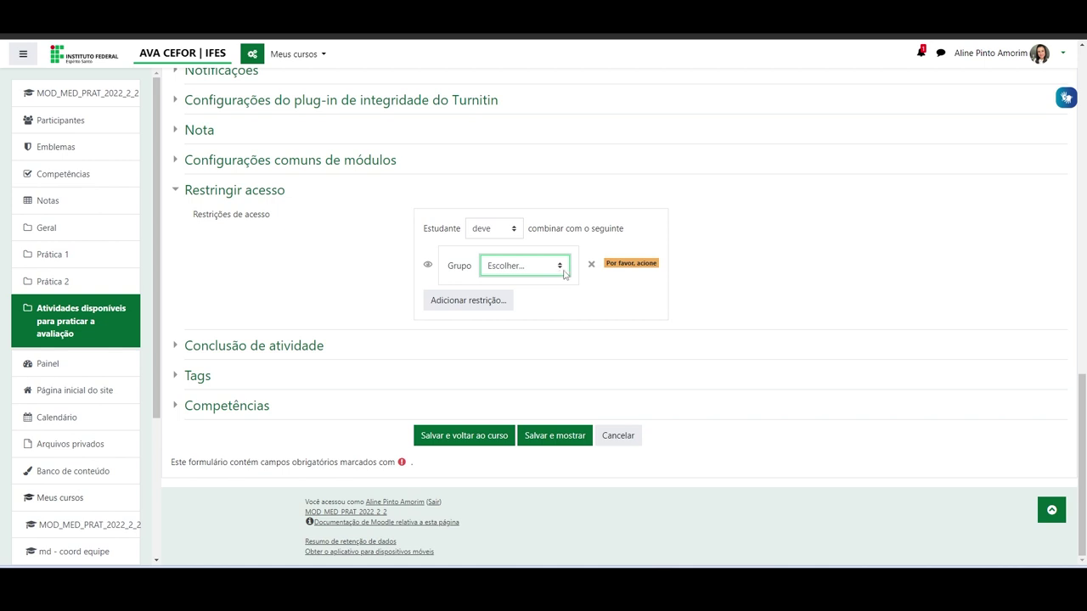
{"action": "left_click", "coordinate": [560, 267]}
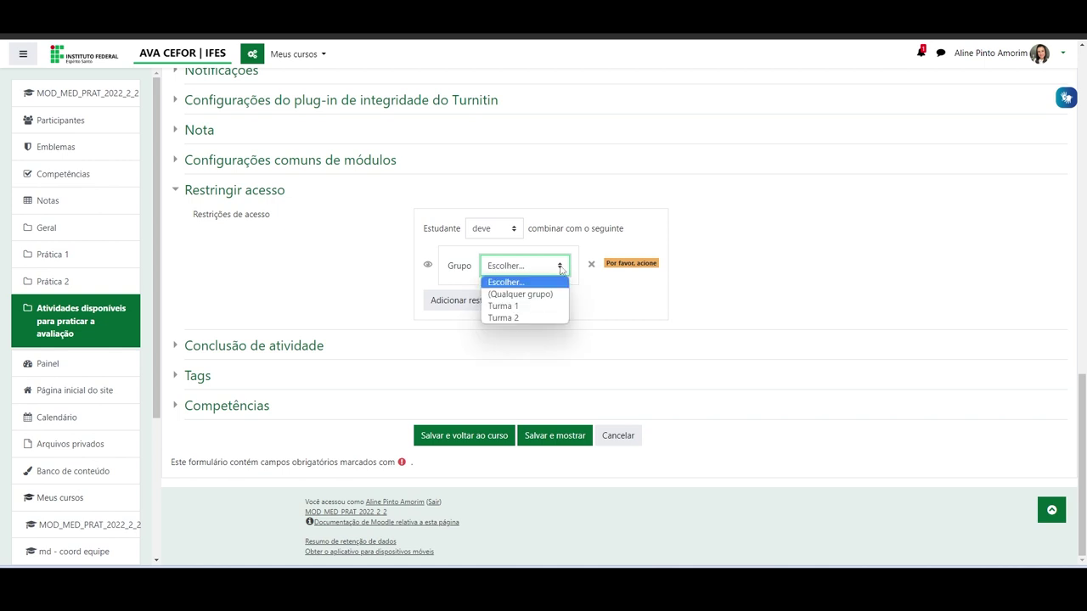
{"action": "left_click", "coordinate": [523, 307]}
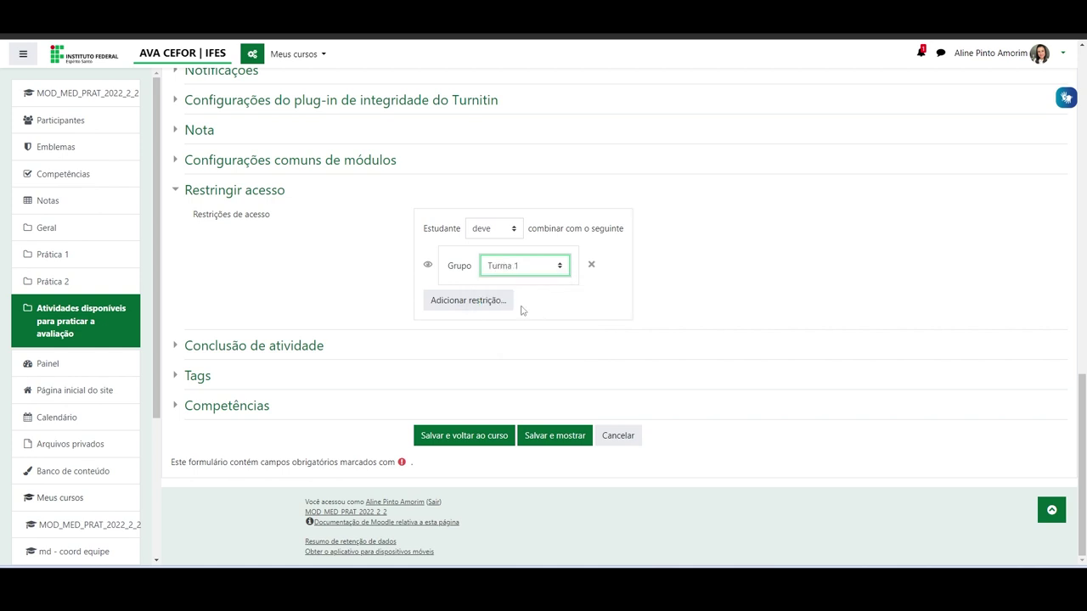
{"action": "left_click", "coordinate": [591, 264]}
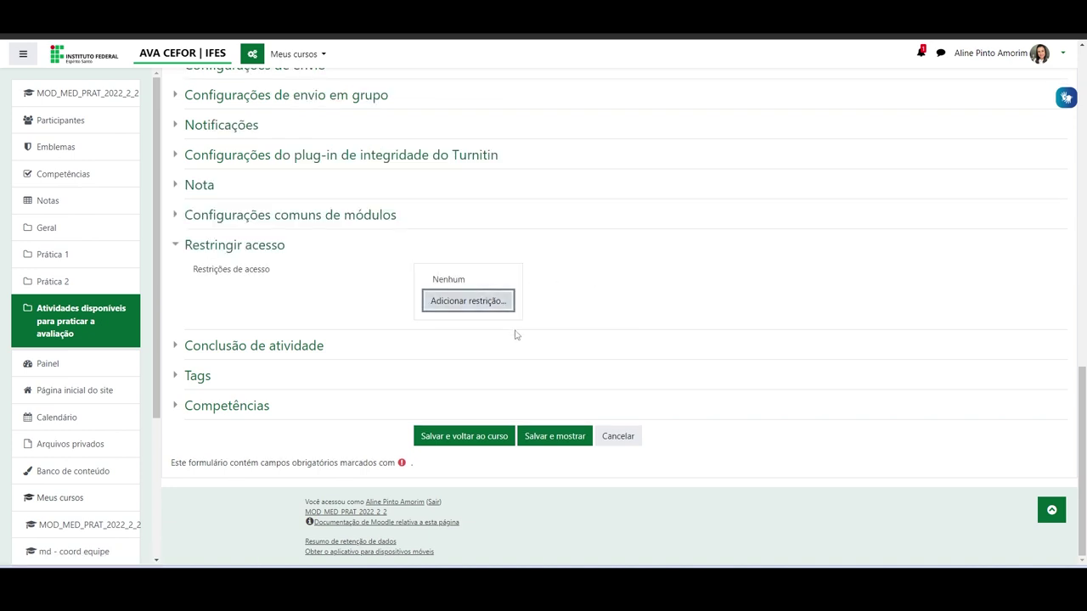
Add a user profile restriction to the activity, choosing Número de identificação as the profile field
{"action": "left_click", "coordinate": [467, 302]}
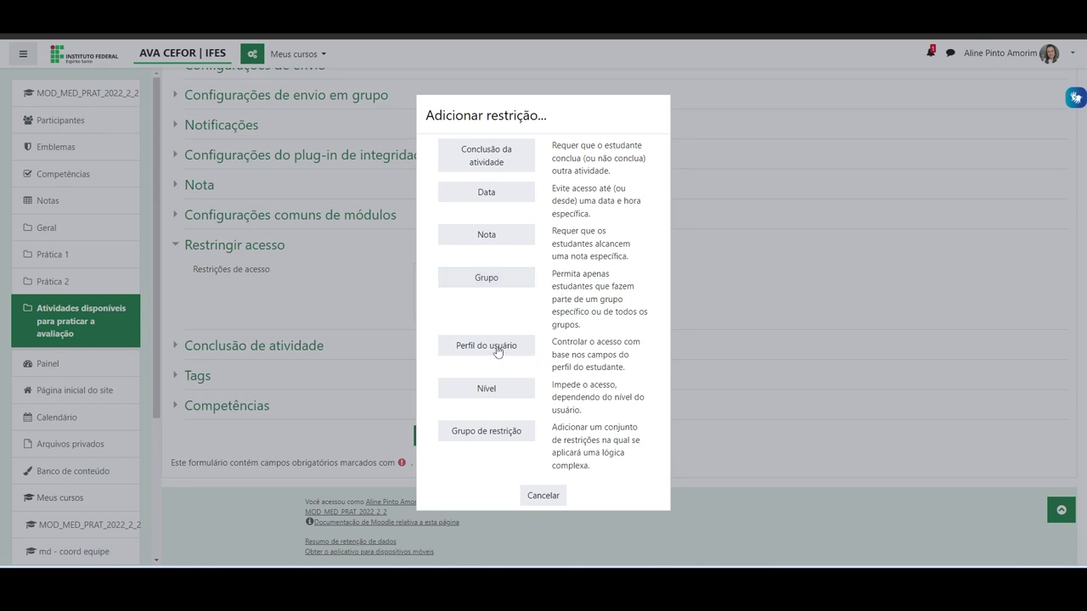
{"action": "left_click", "coordinate": [493, 344]}
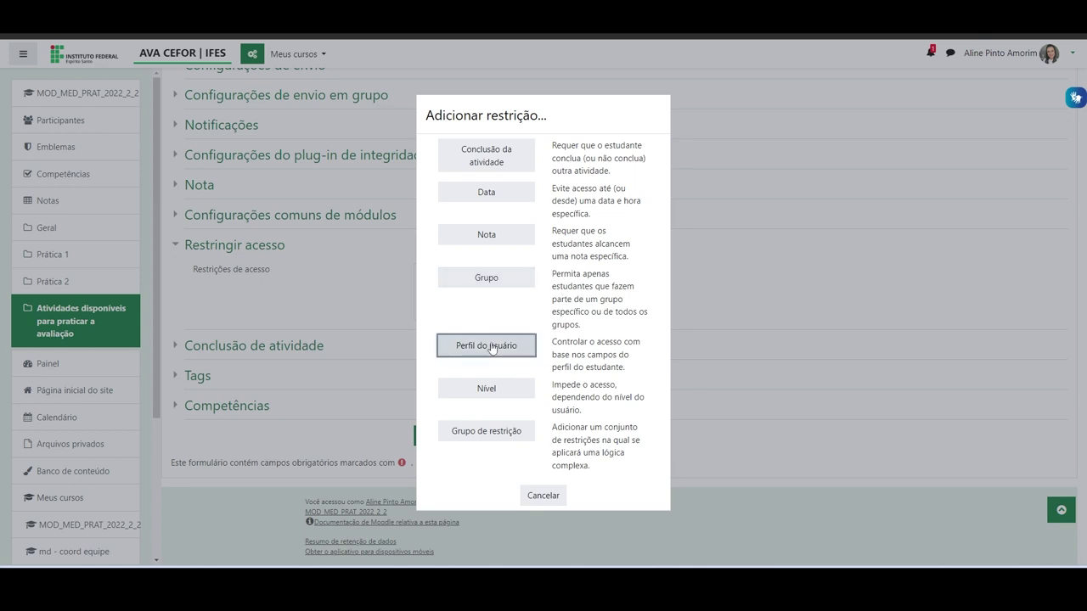
{"action": "left_click", "coordinate": [658, 325]}
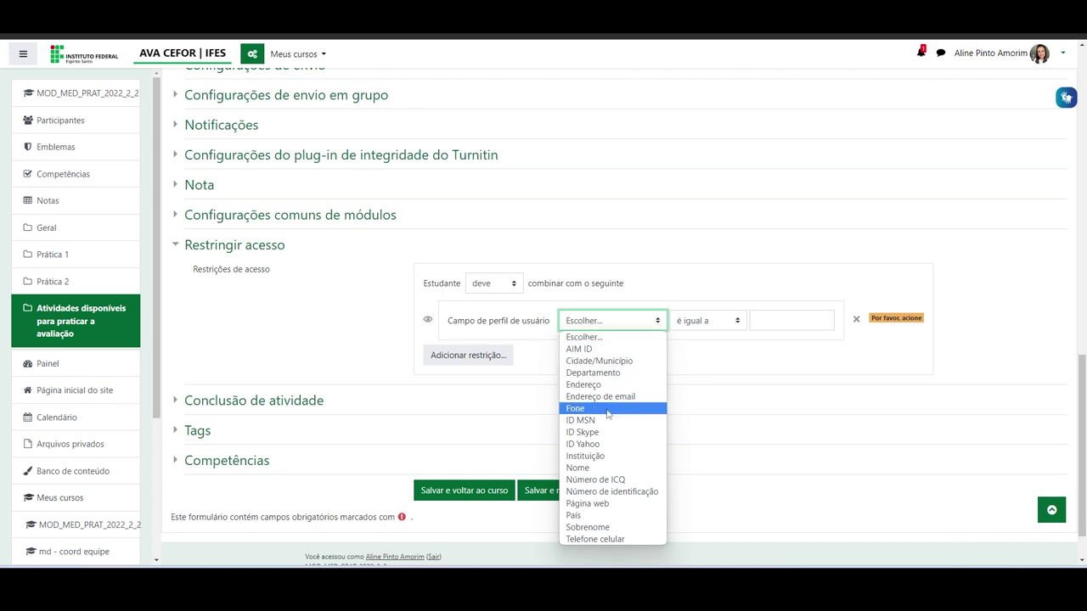
{"action": "left_click", "coordinate": [598, 493]}
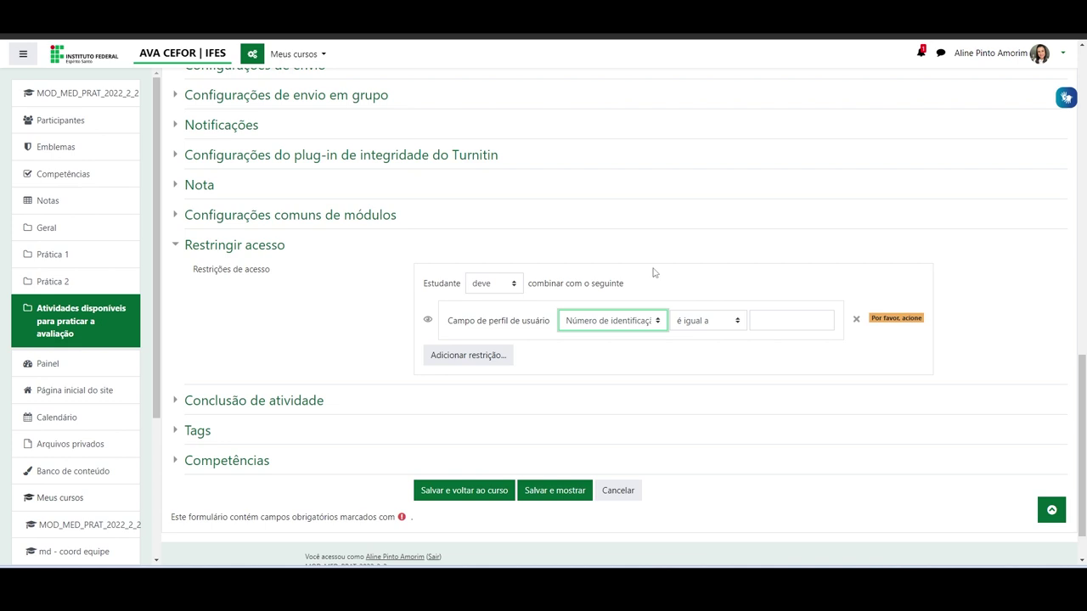
{"action": "scroll", "coordinate": [440, 158], "scroll_direction": "up", "scroll_amount": 5}
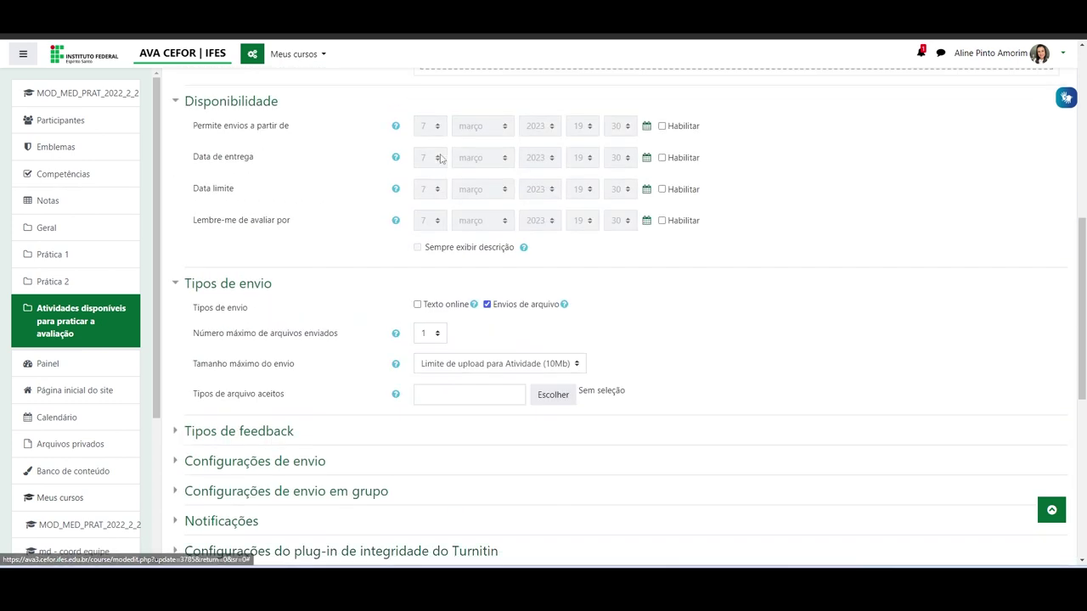